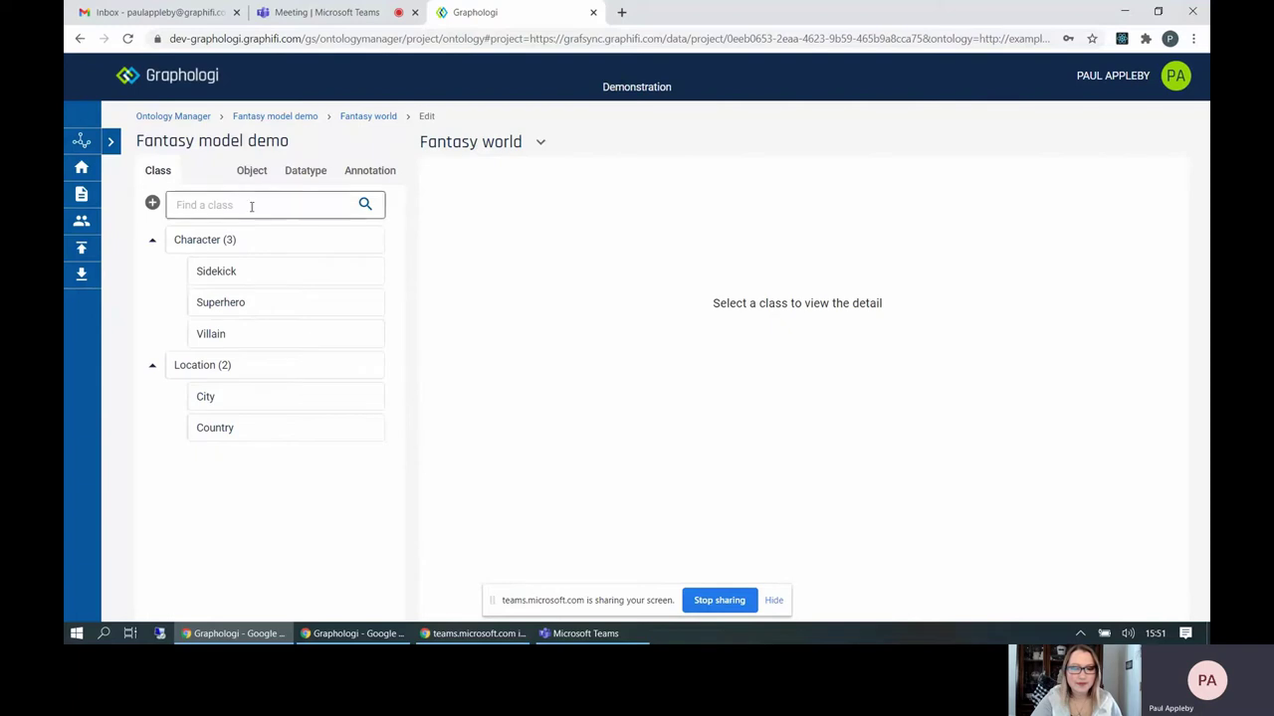
# Examine the Sidekick class and the Is Enemy Of object property in the Fantasy world ontology
pyautogui.click(250, 277)
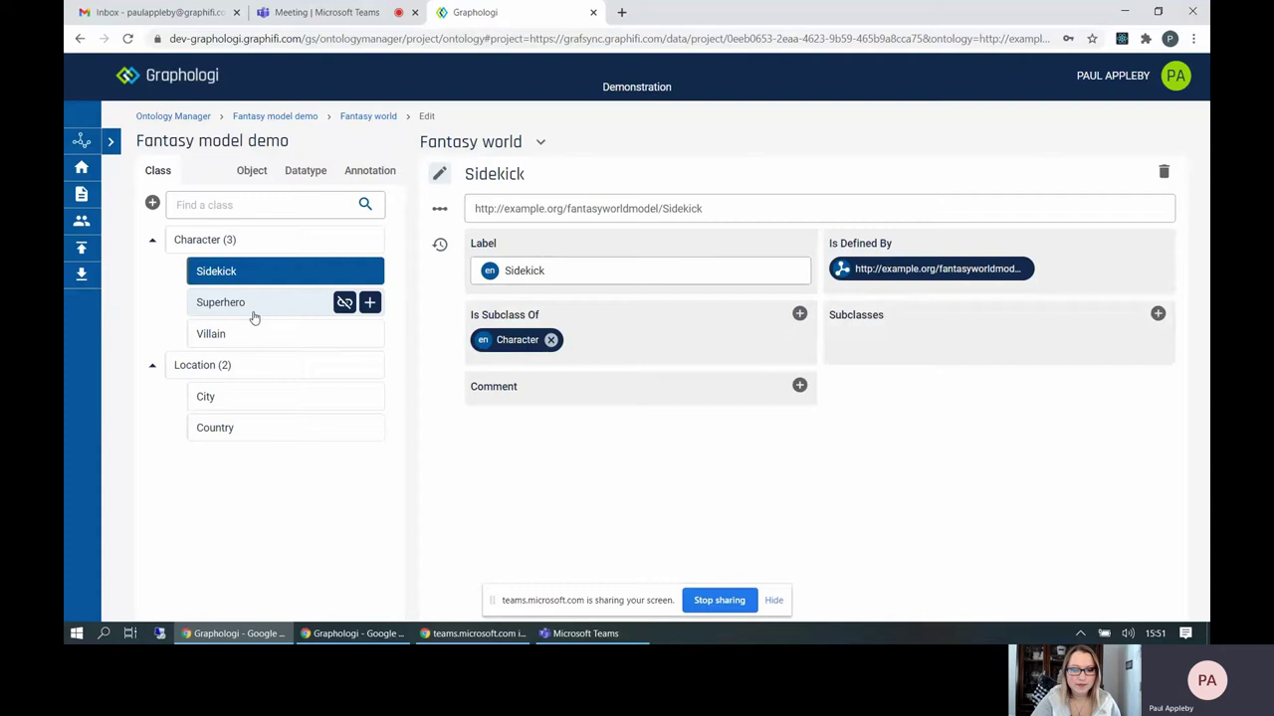
pyautogui.click(255, 176)
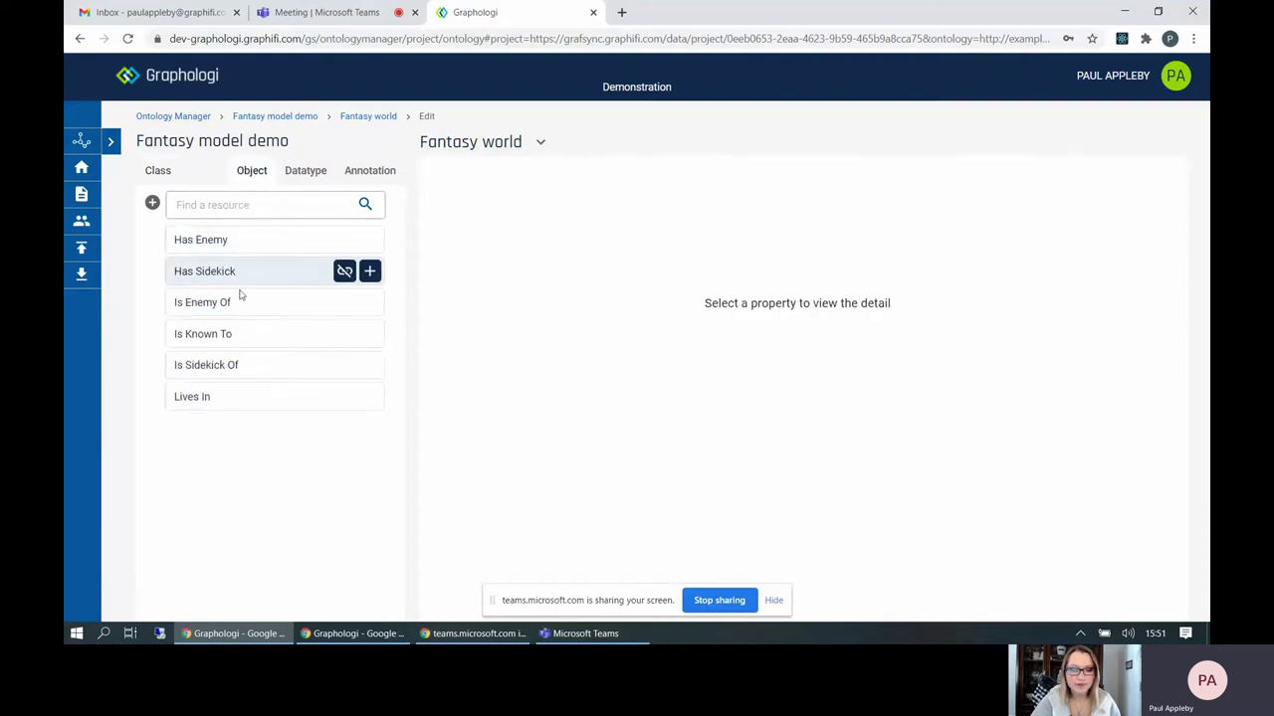
pyautogui.click(238, 307)
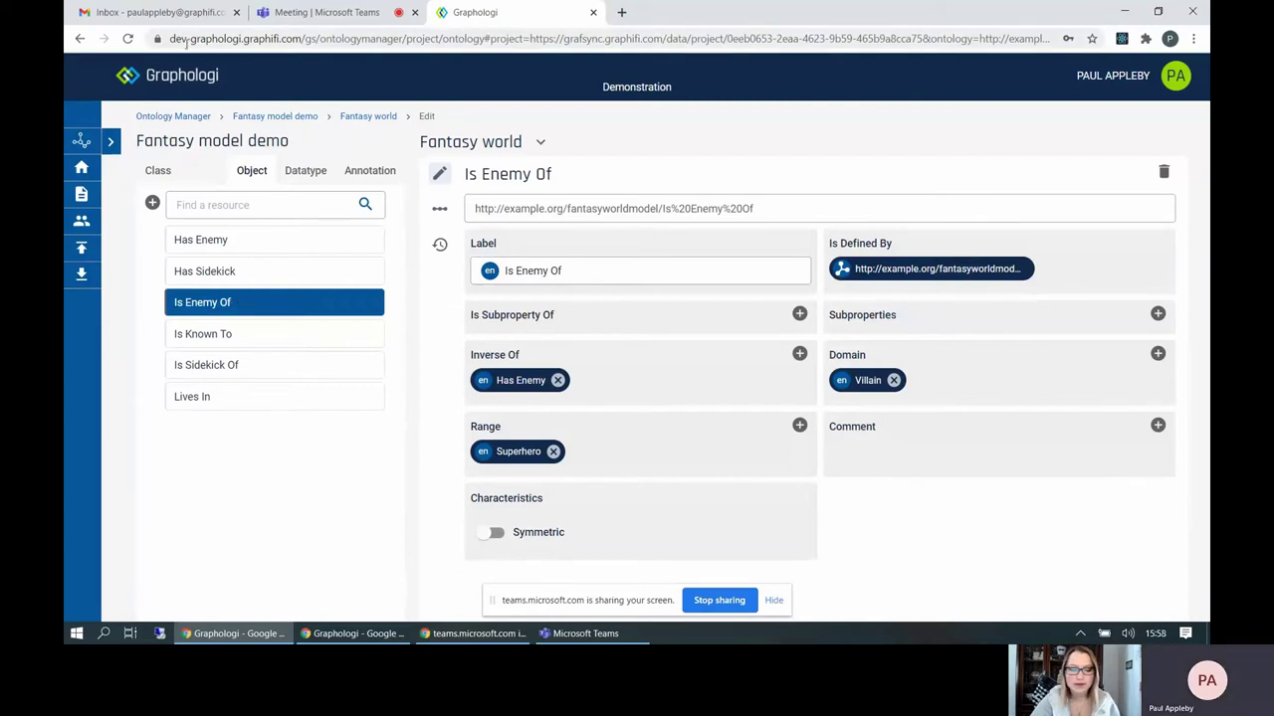
# Open the UNESCO project in Vocabulary Manager, search its concepts for "french", and open French from the UNESCO Thesaurus
pyautogui.click(190, 75)
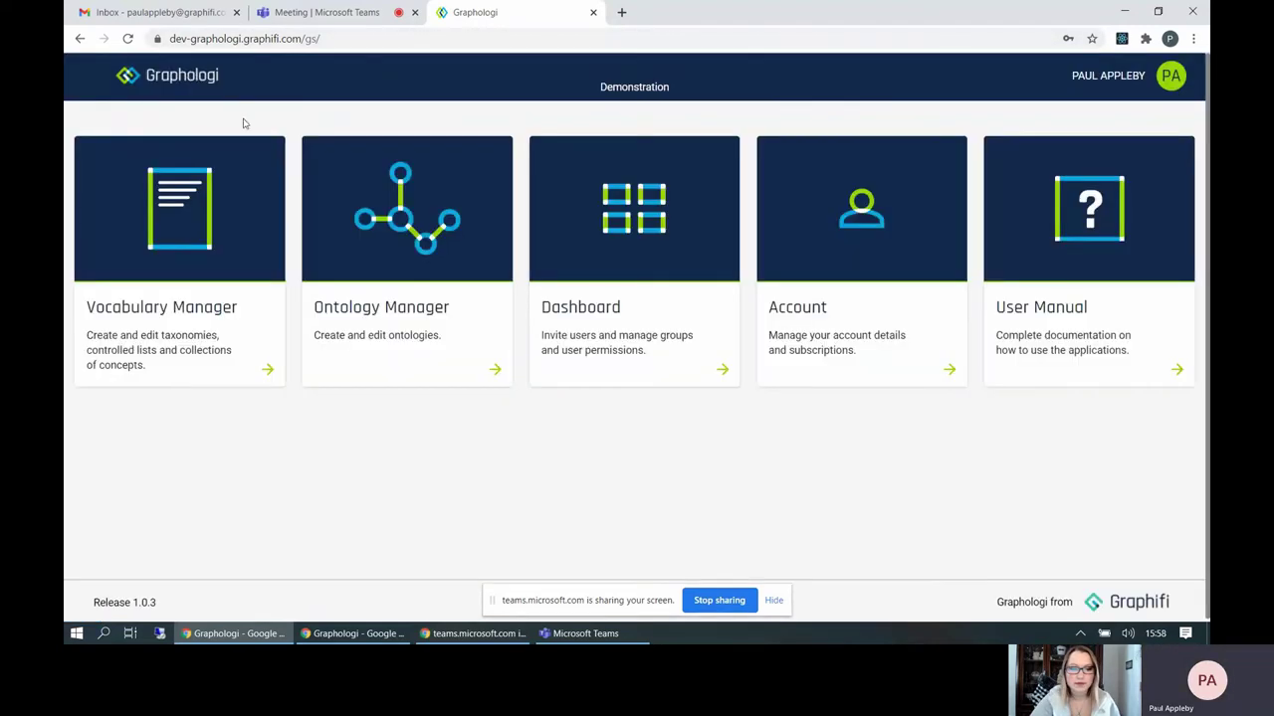
pyautogui.click(208, 233)
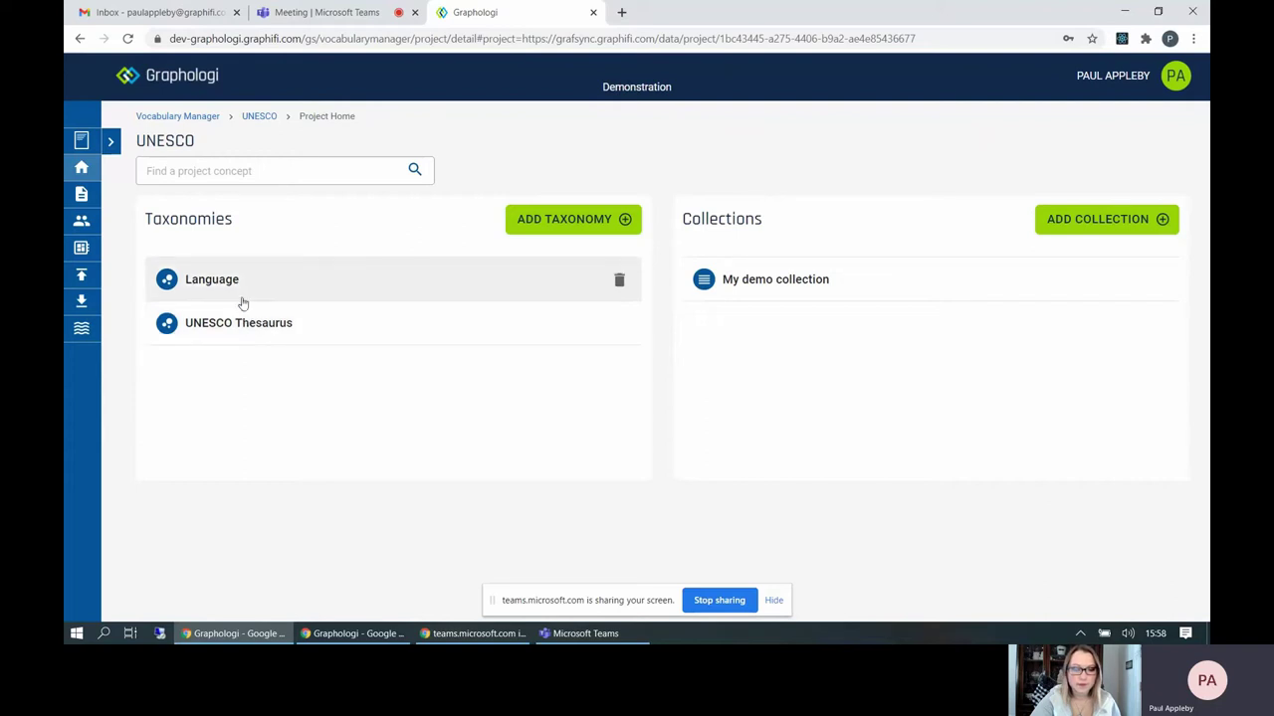
pyautogui.click(218, 172)
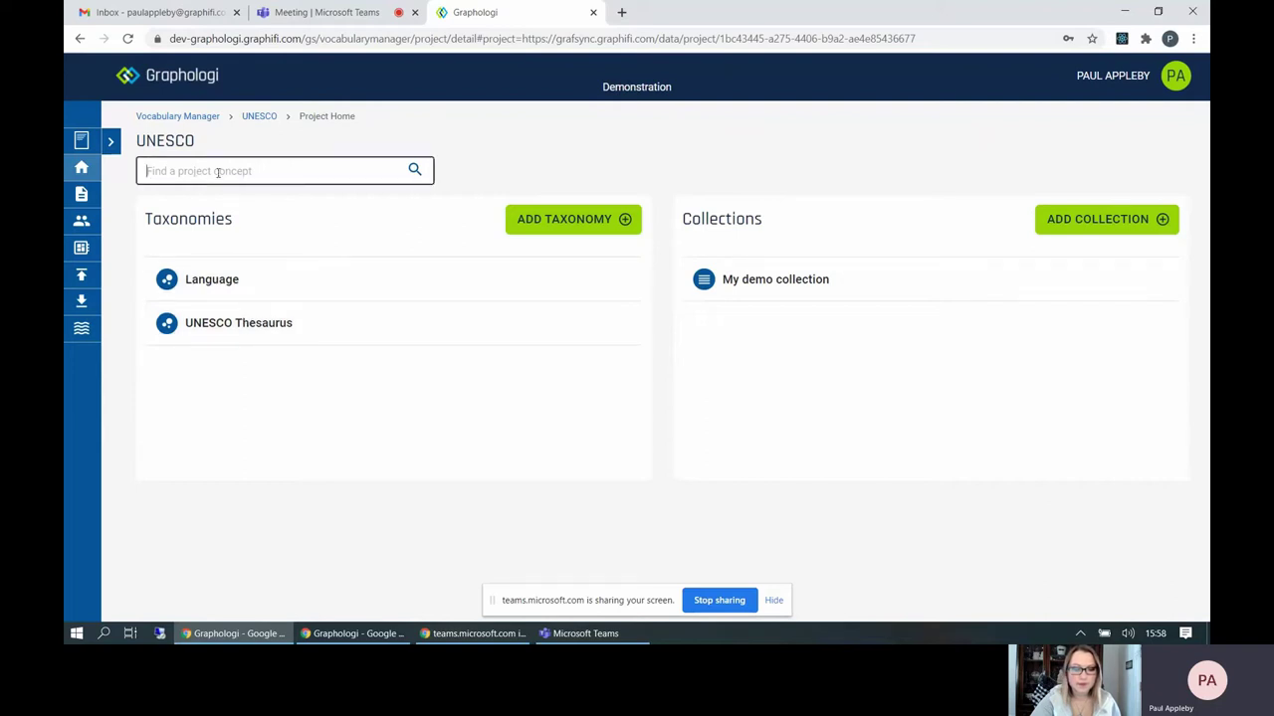
pyautogui.write('f')
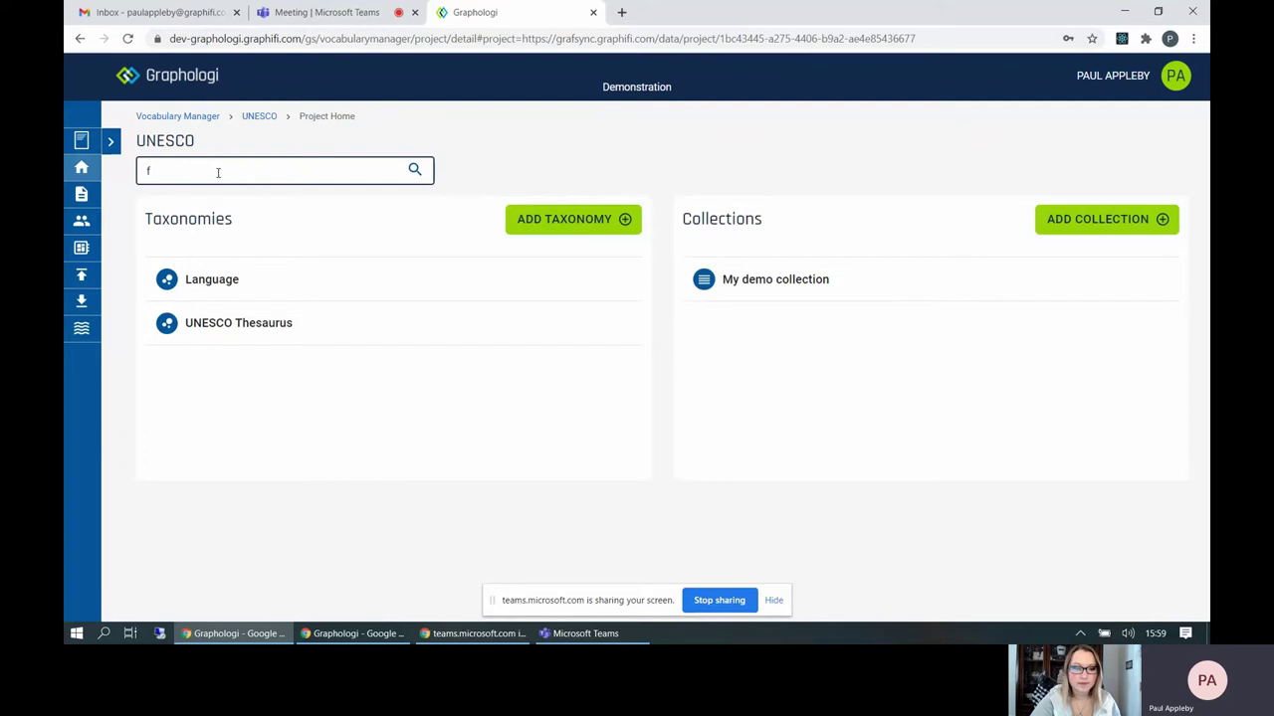
pyautogui.write('rench')
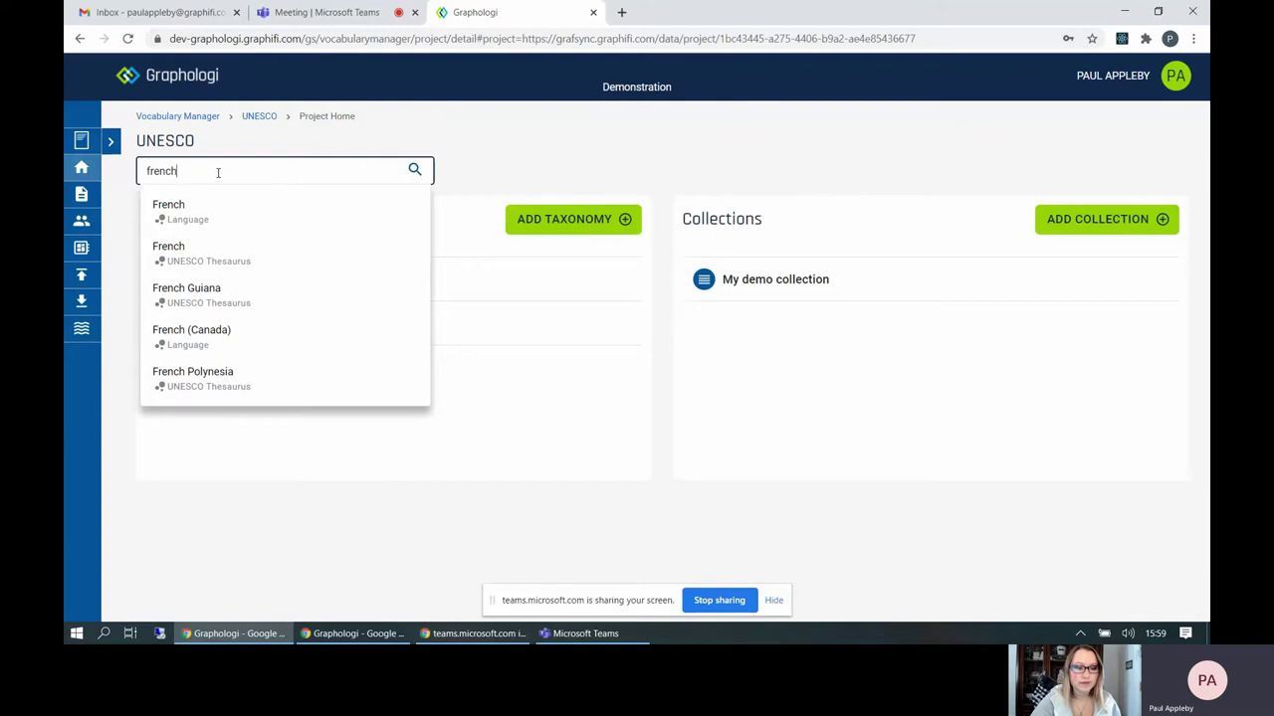
pyautogui.click(214, 255)
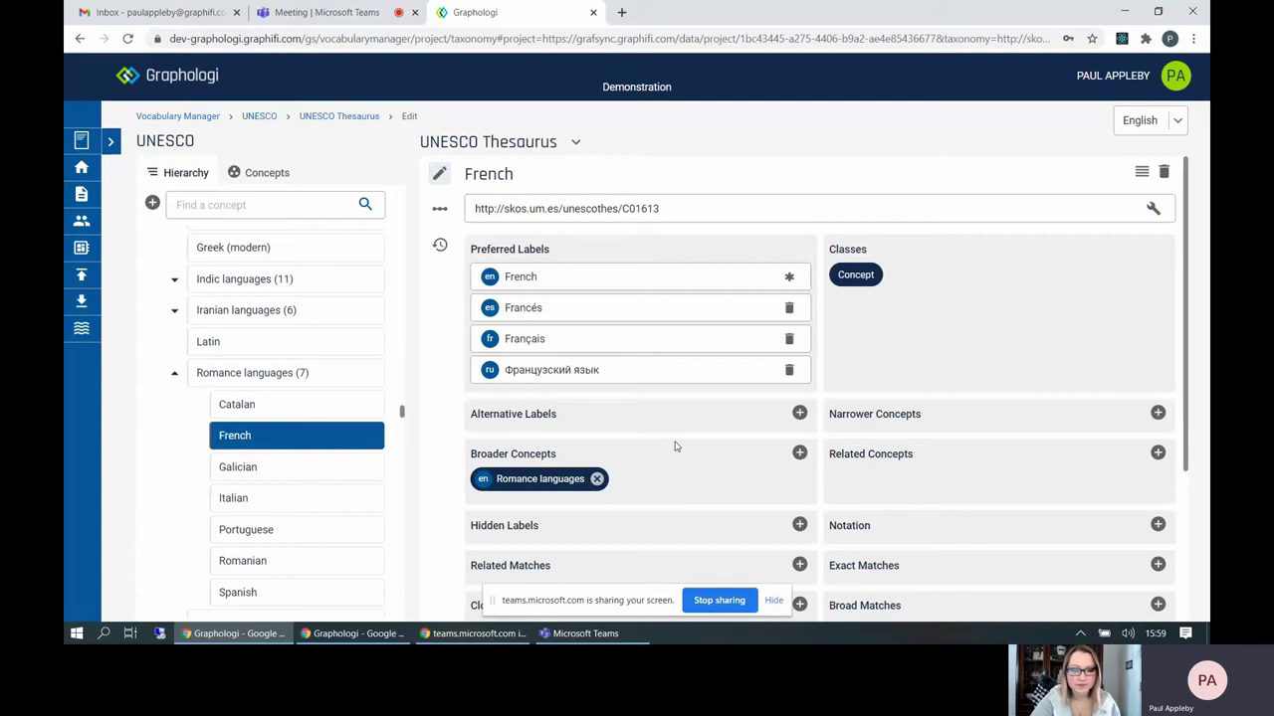
# Review the French concept's properties and add French from the Language taxonomy as a related match
pyautogui.scroll(-1, 675, 447)
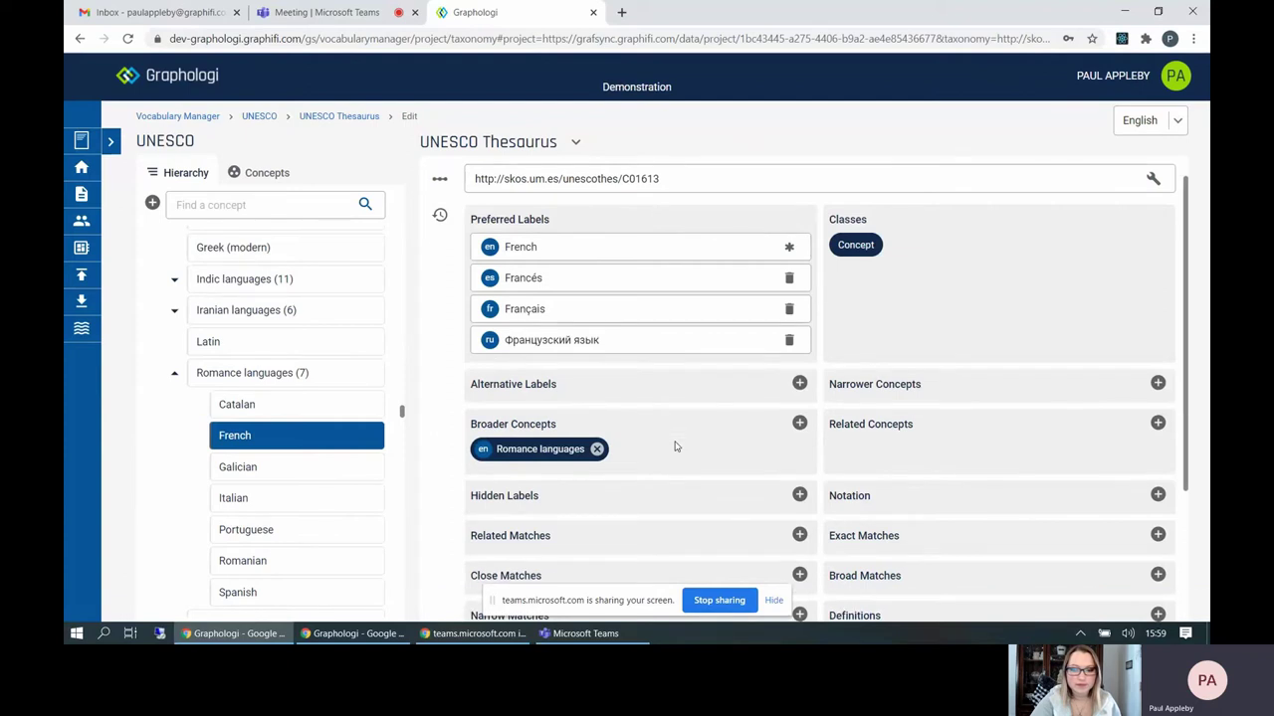
pyautogui.scroll(1, 674, 446)
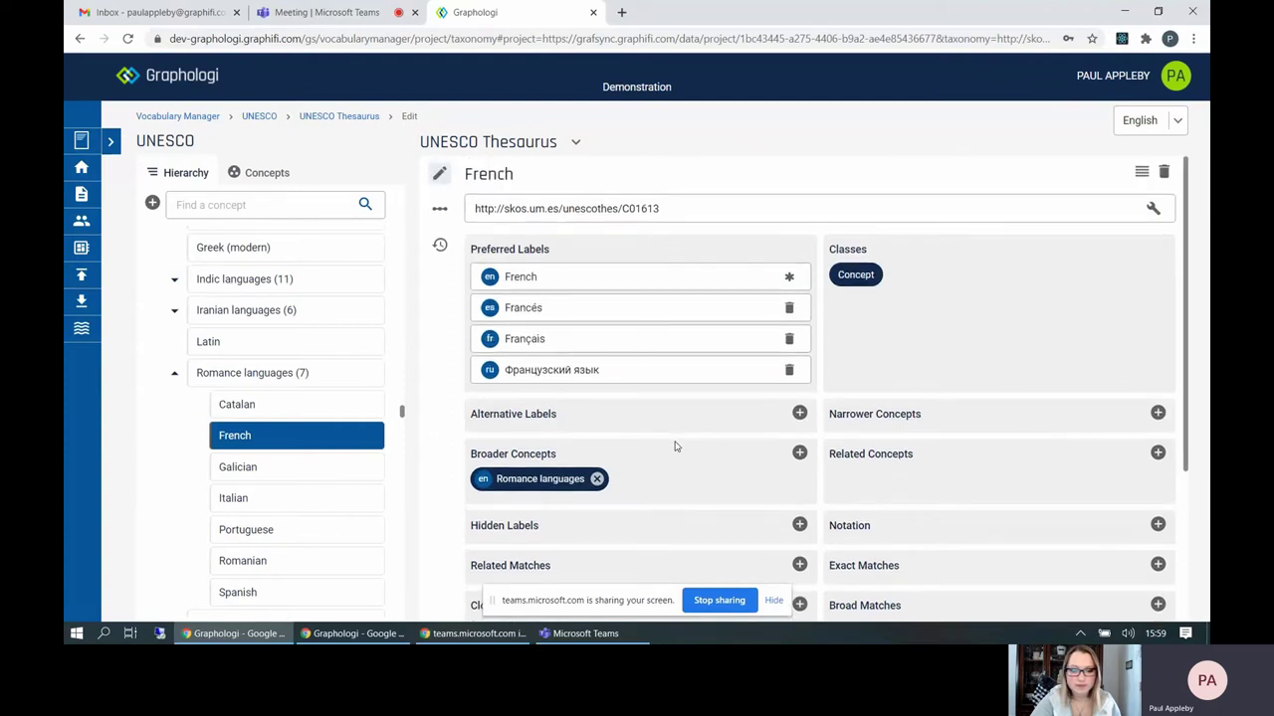
pyautogui.scroll(-2, 674, 447)
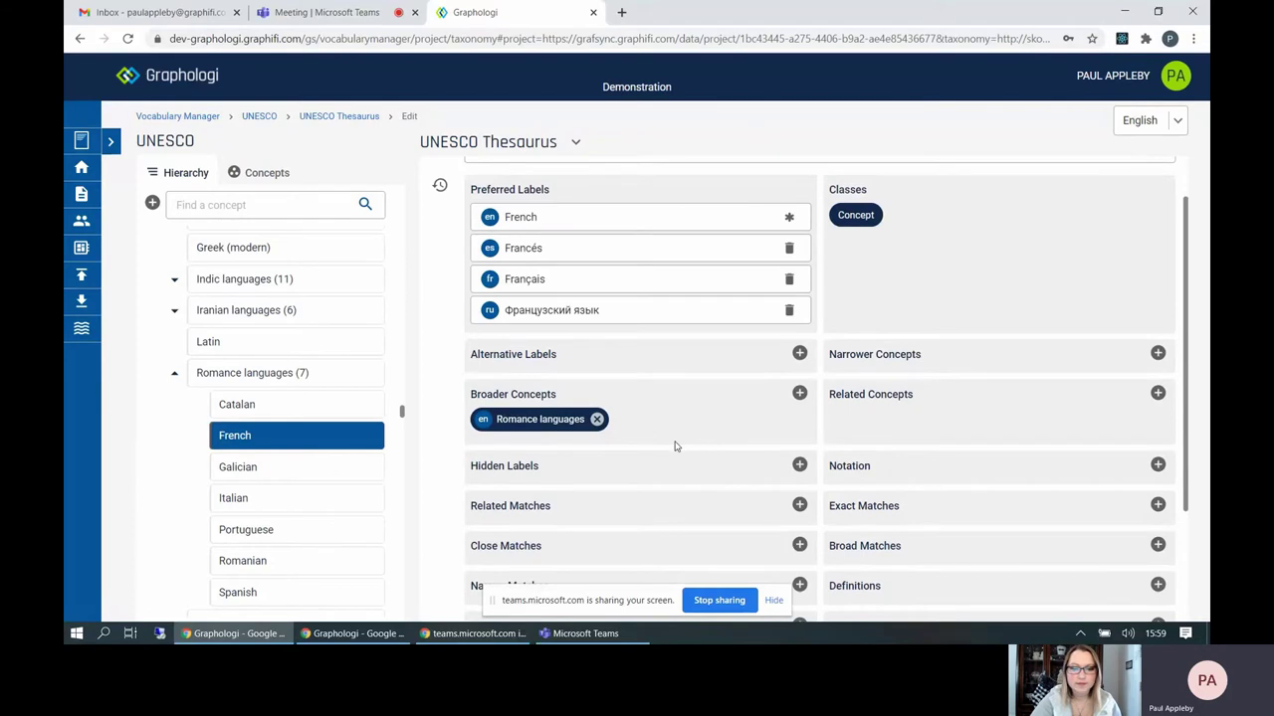
pyautogui.scroll(-3, 674, 446)
pyautogui.scroll(-2, 674, 447)
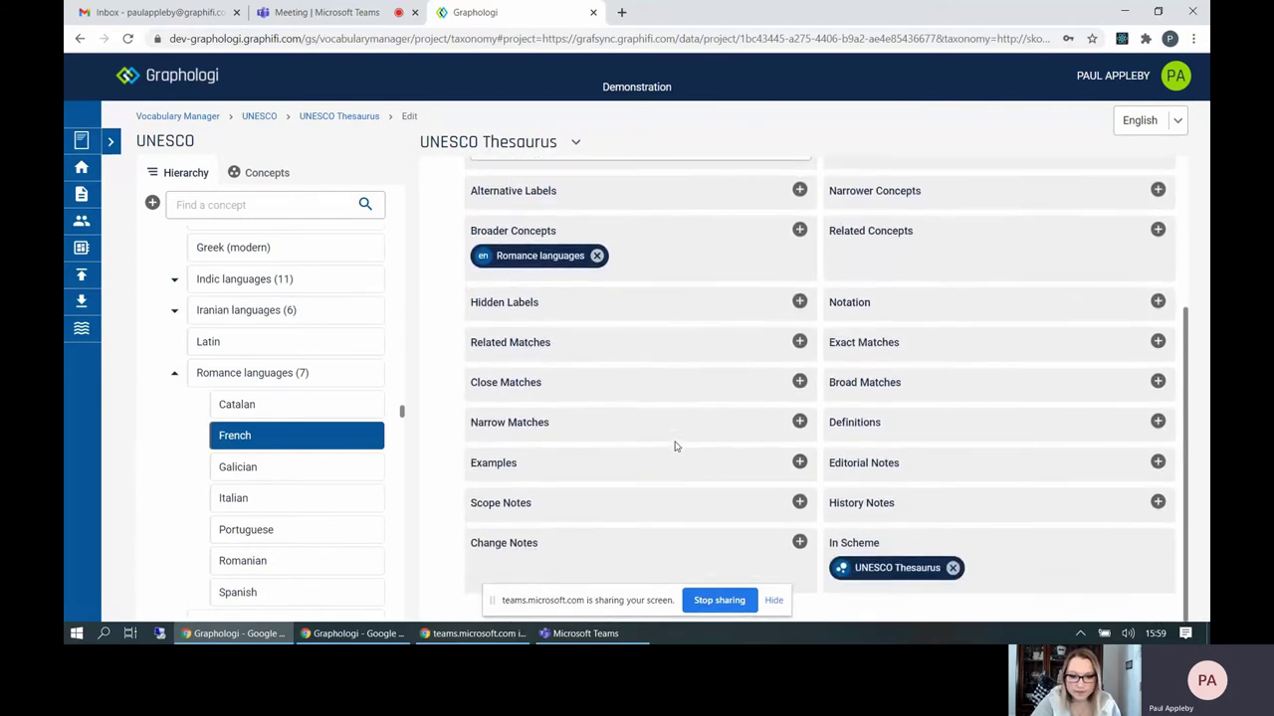
pyautogui.scroll(6, 675, 447)
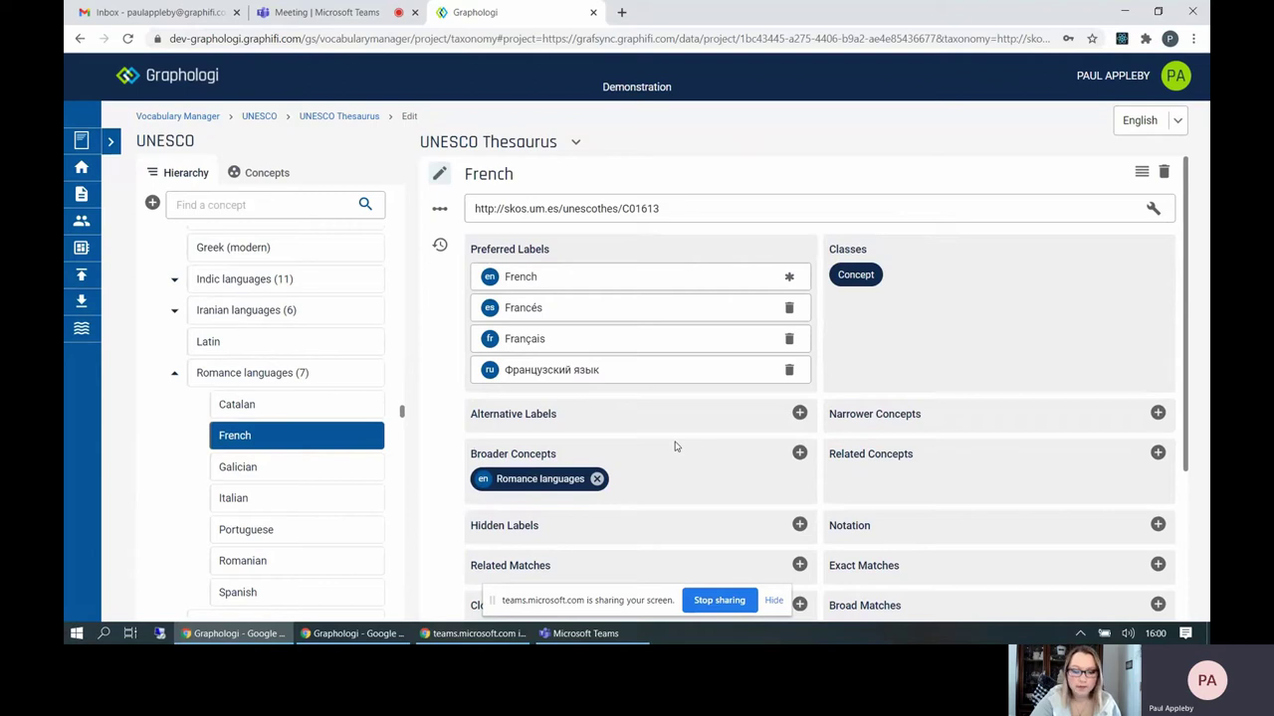
pyautogui.scroll(-2, 675, 447)
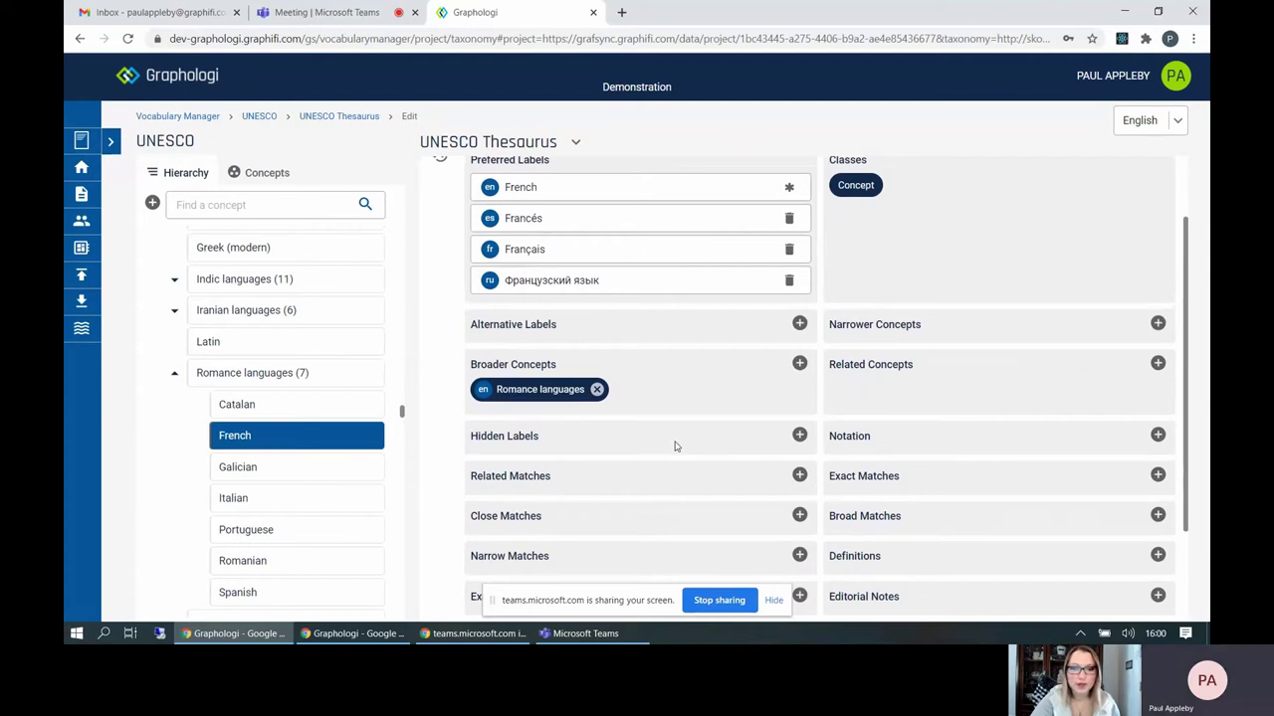
pyautogui.click(799, 474)
pyautogui.write('french')
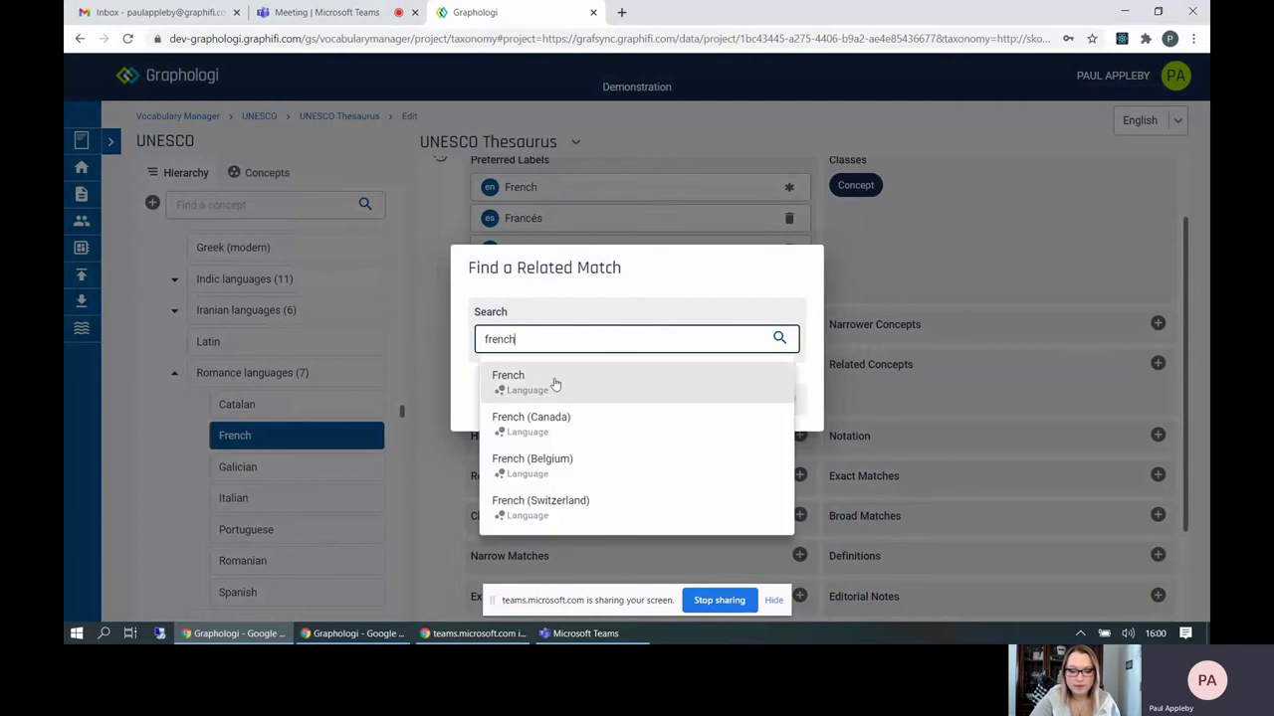
pyautogui.click(555, 384)
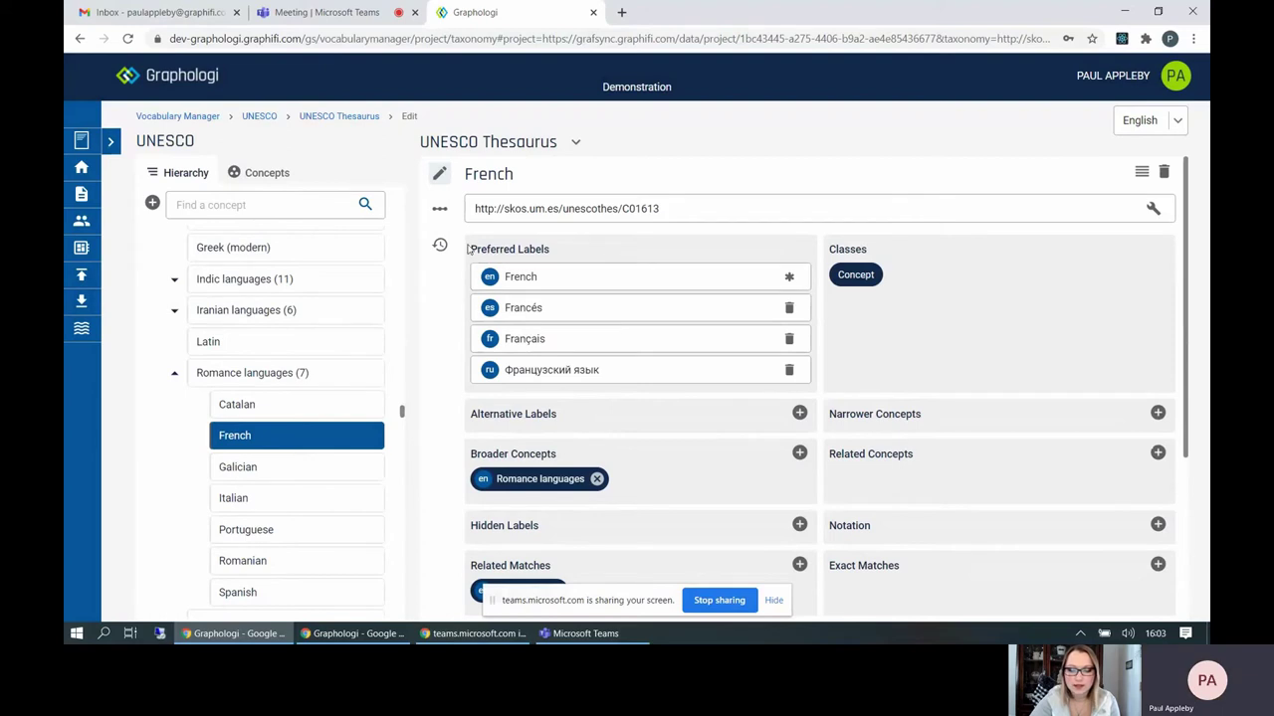
# Open the Fantasy world vocabulary project and view its associated ontology projects with their classes and properties
pyautogui.click(191, 116)
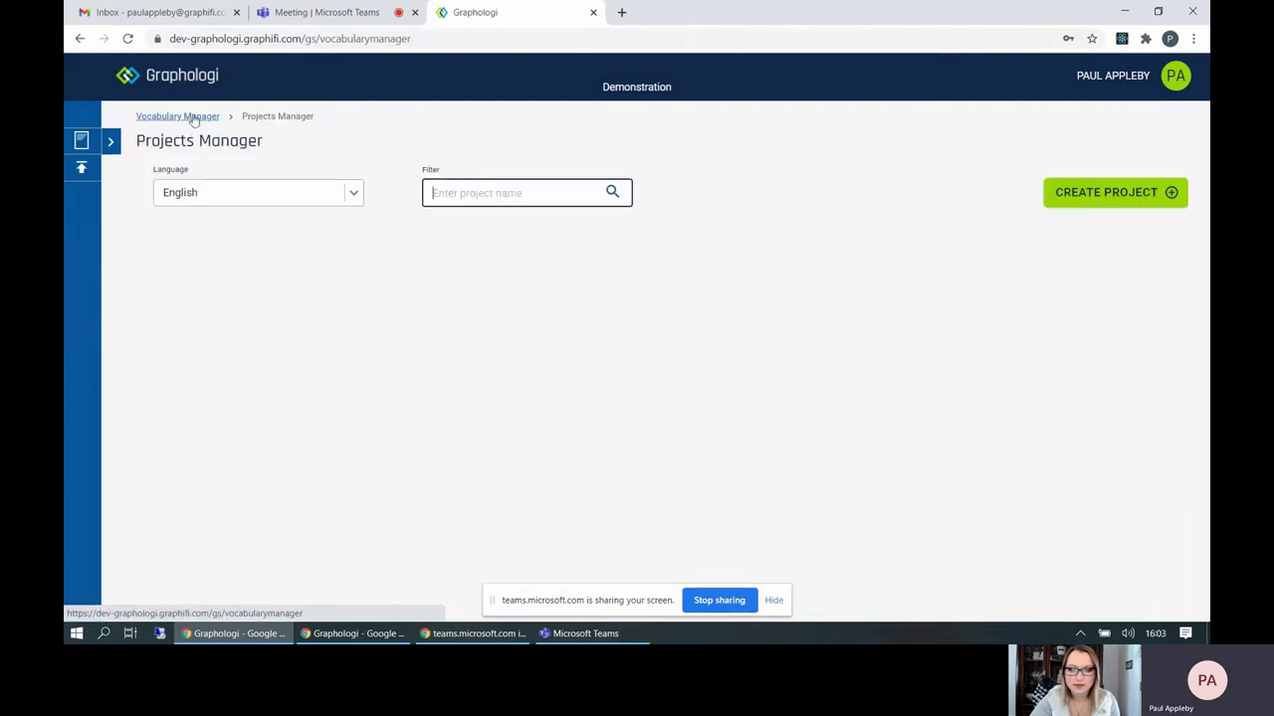
pyautogui.click(446, 285)
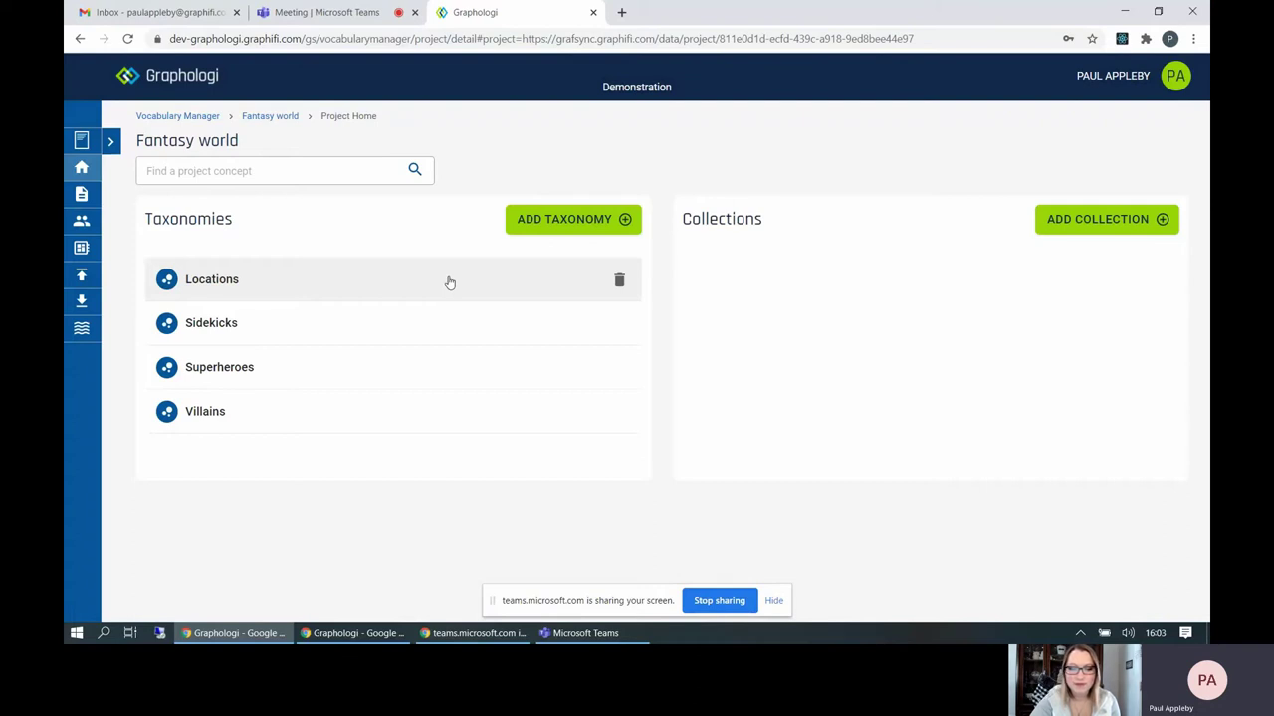
pyautogui.click(81, 250)
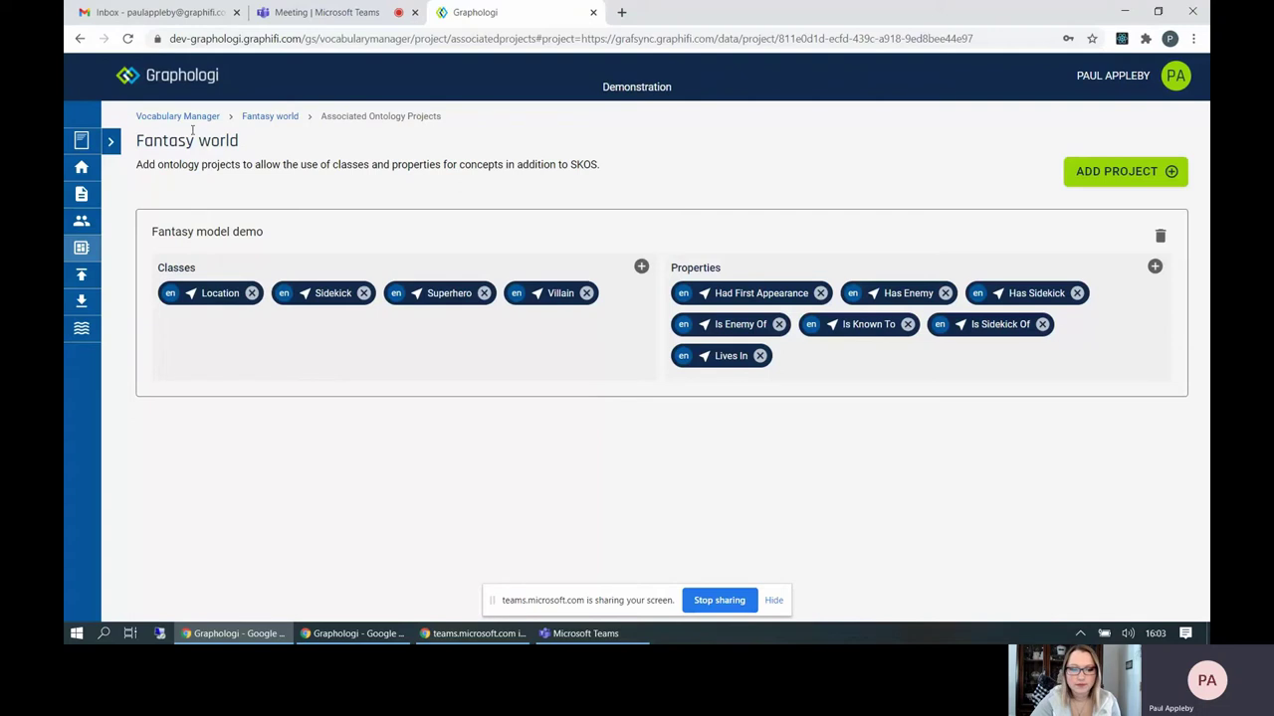
# Open Batman in the Superheroes taxonomy and examine its assigned classes and the additional relationships from Fantasy model demo
pyautogui.click(274, 118)
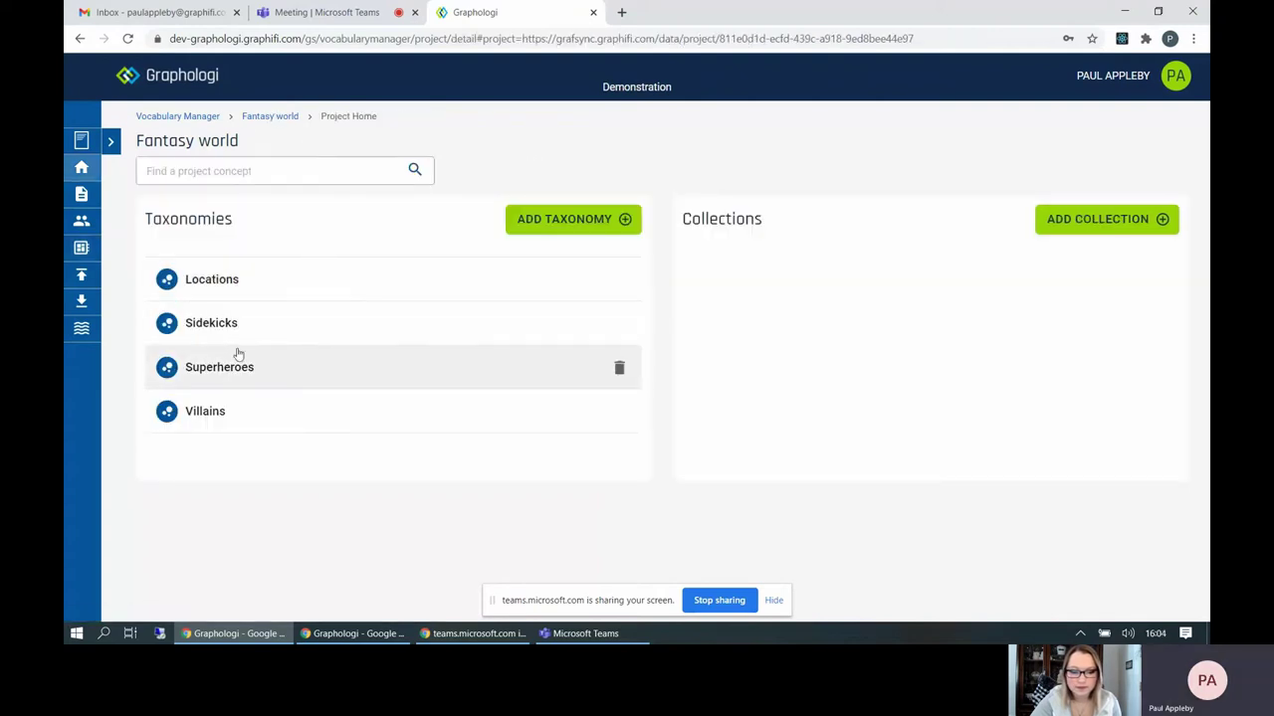
pyautogui.click(225, 368)
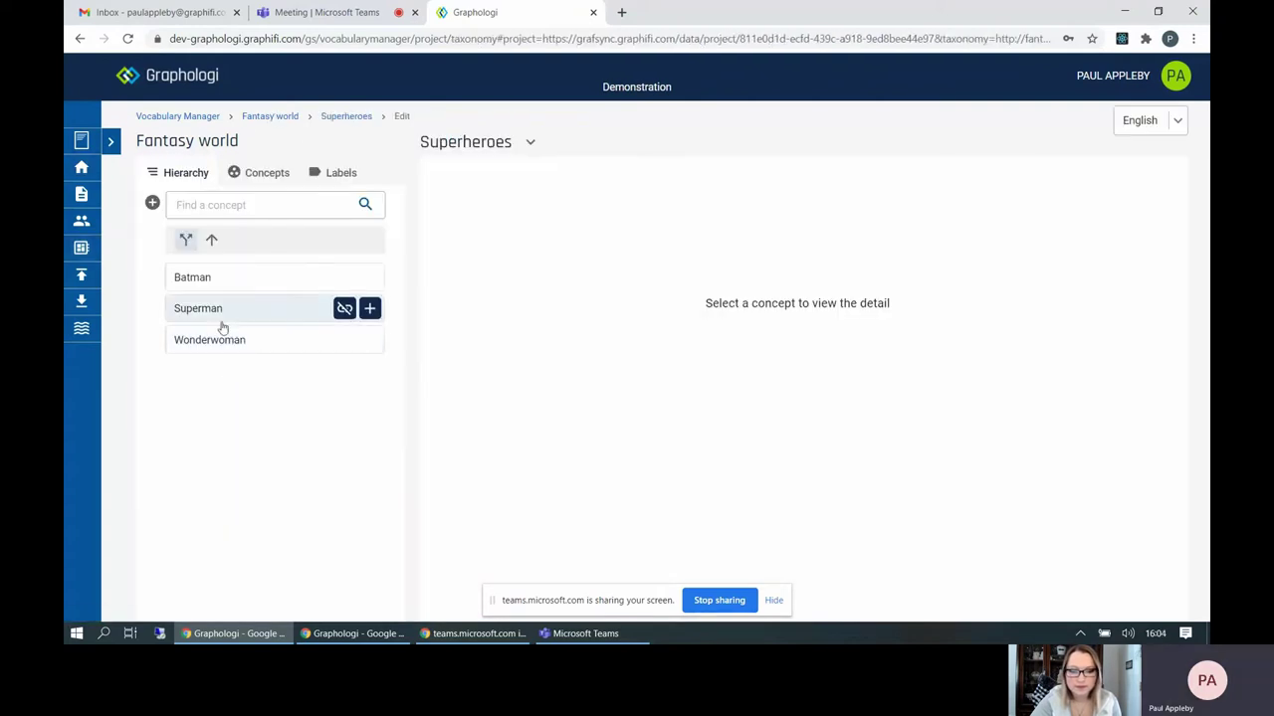
pyautogui.click(199, 281)
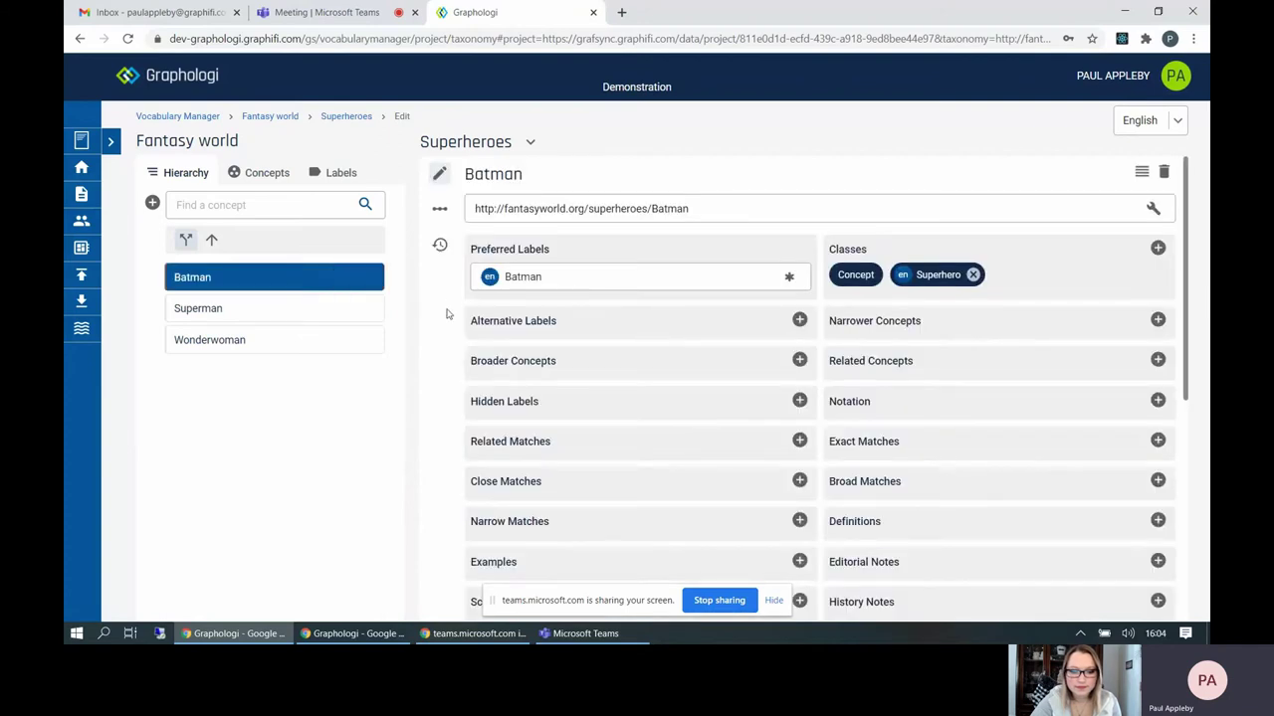
pyautogui.moveTo(930, 285)
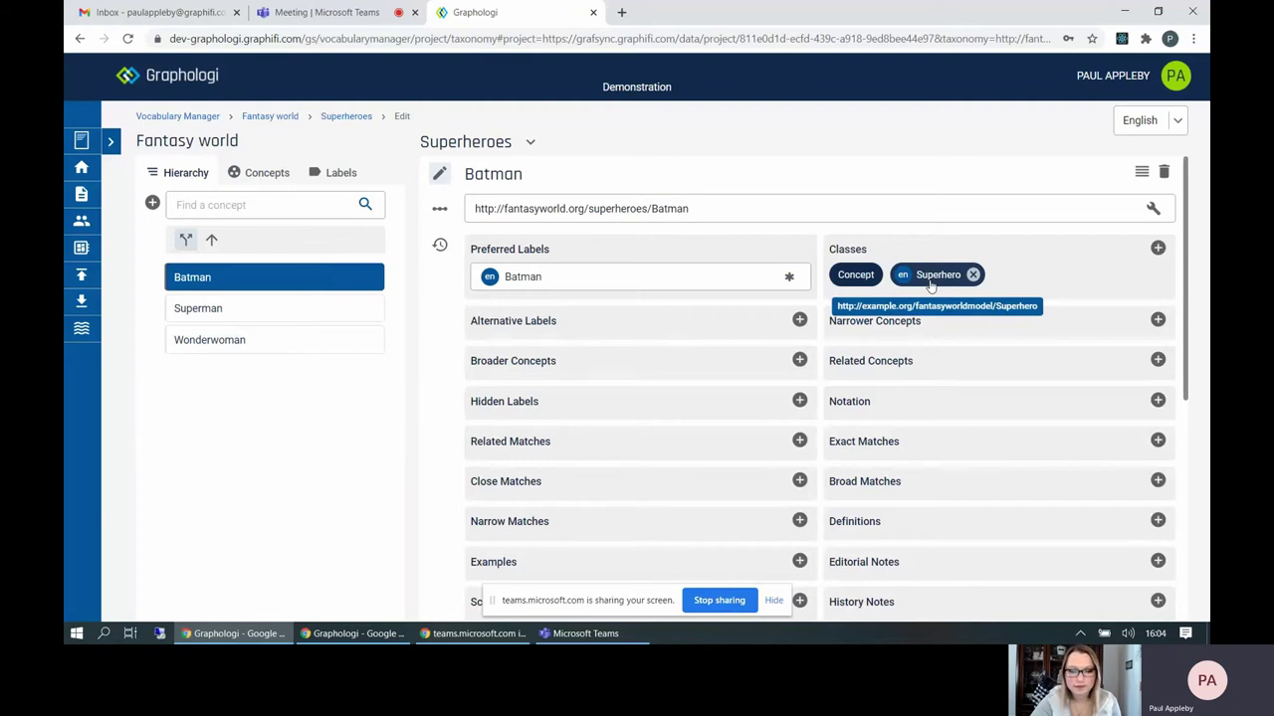
pyautogui.scroll(-3, 976, 395)
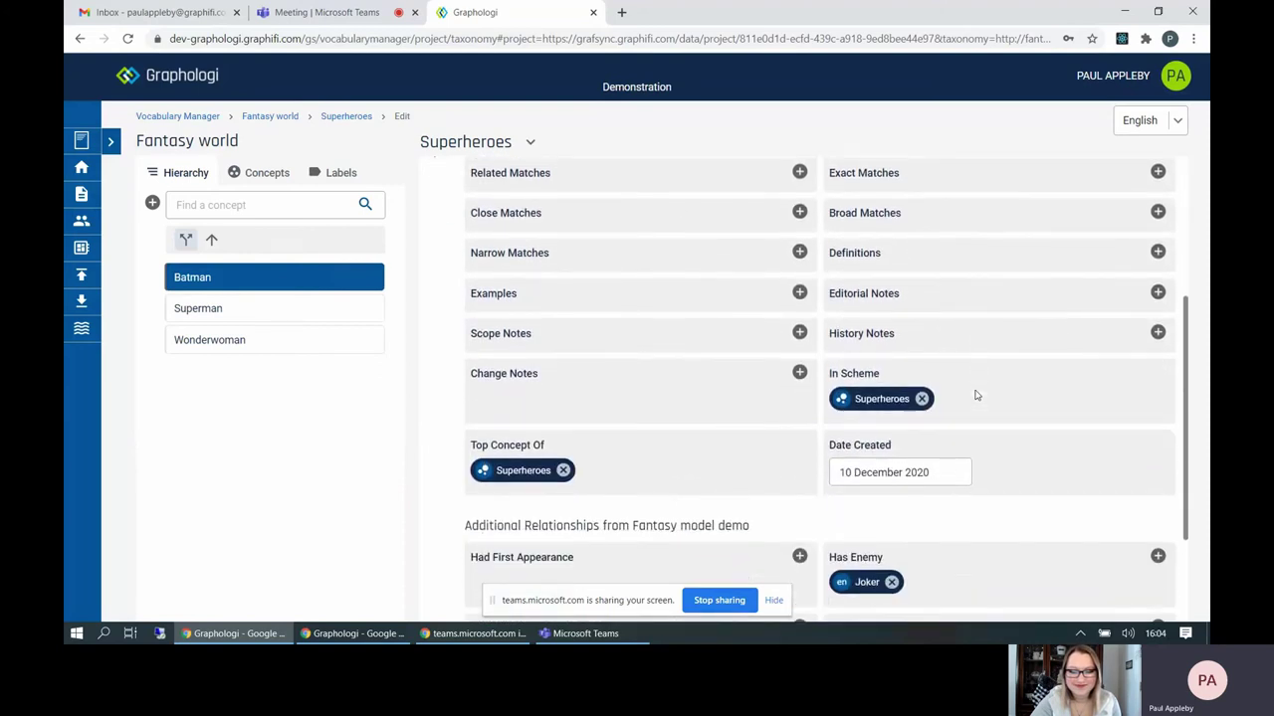
pyautogui.scroll(2, 976, 395)
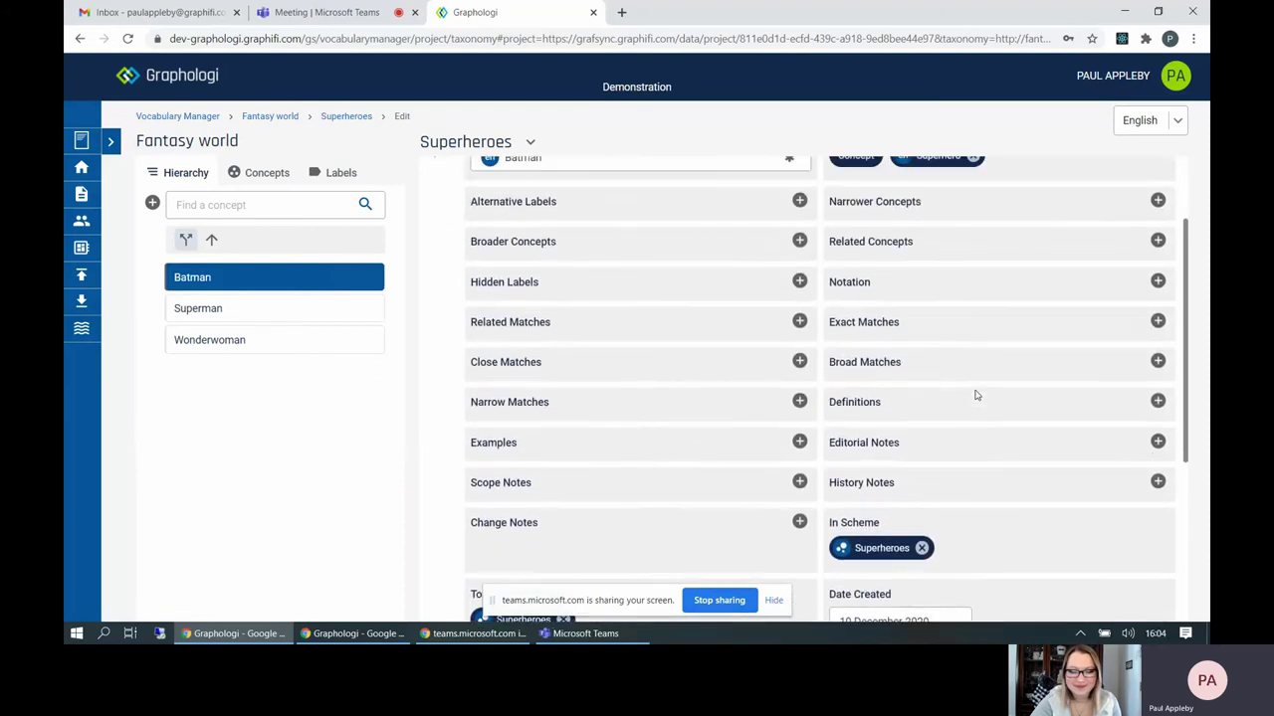
pyautogui.scroll(-3, 976, 395)
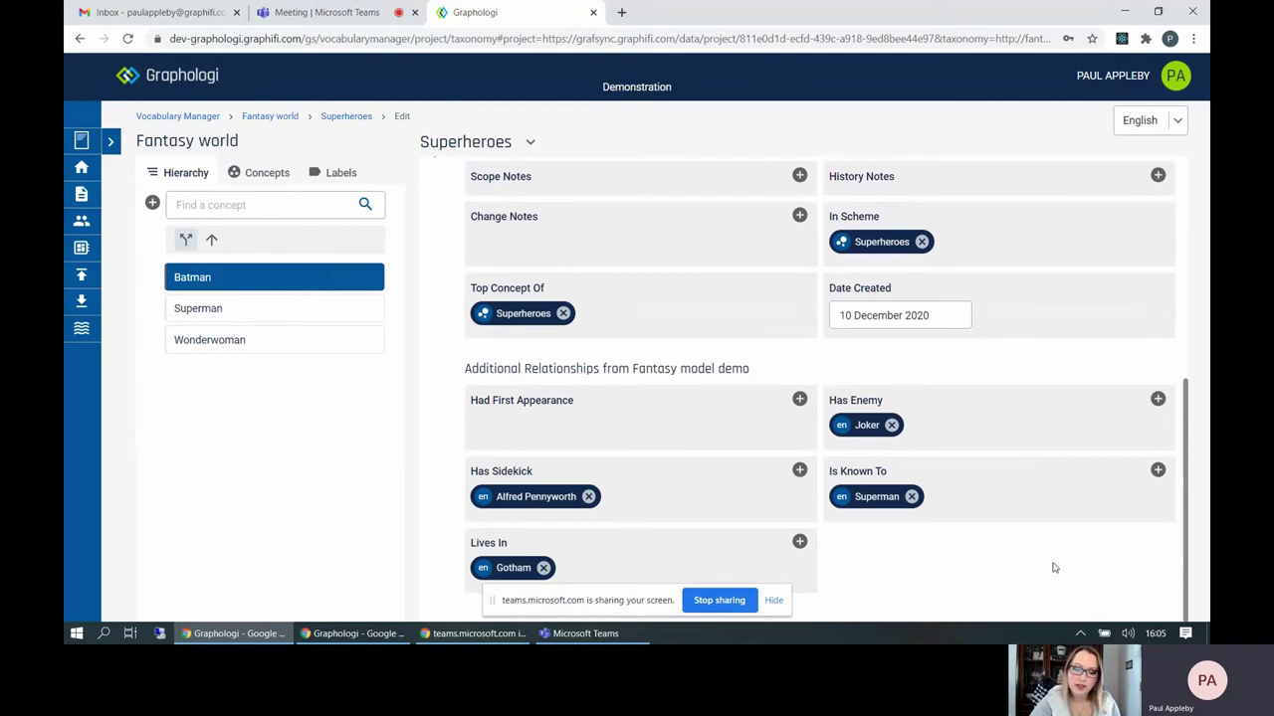
# Try to find a Lives In concept for Superman by searching for "met", then cancel the search
pyautogui.click(279, 309)
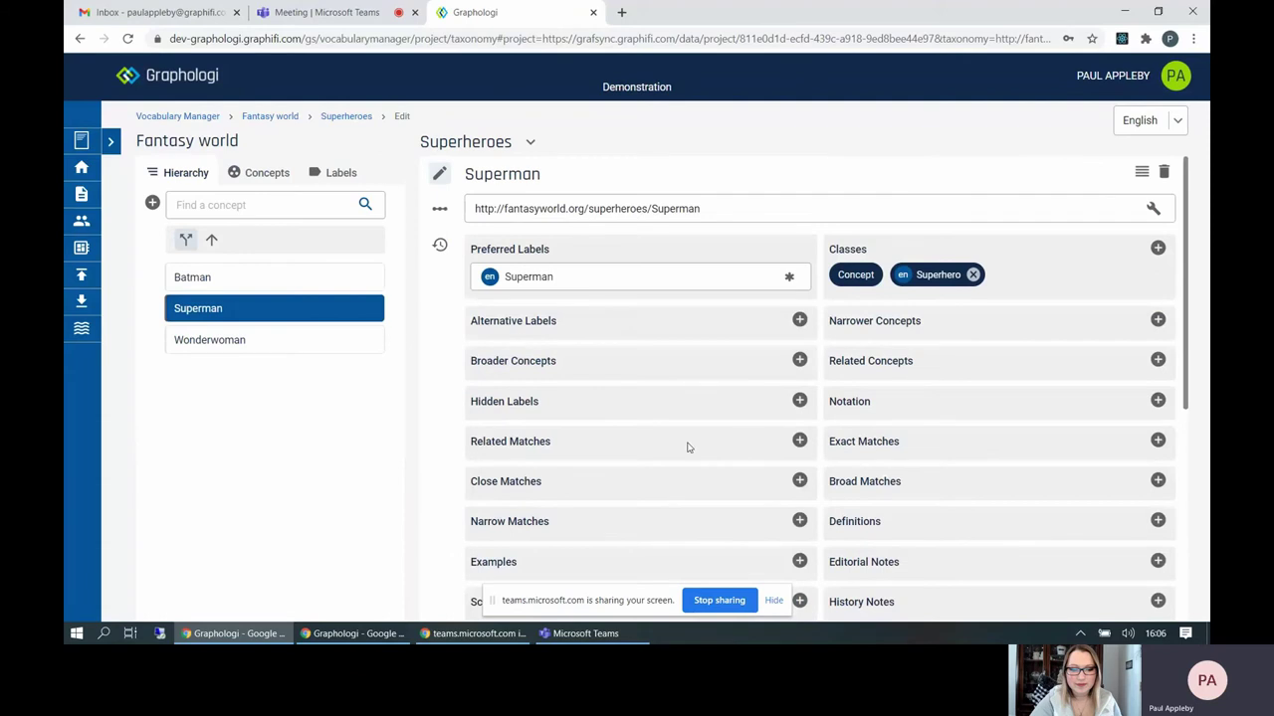
pyautogui.scroll(-5, 686, 447)
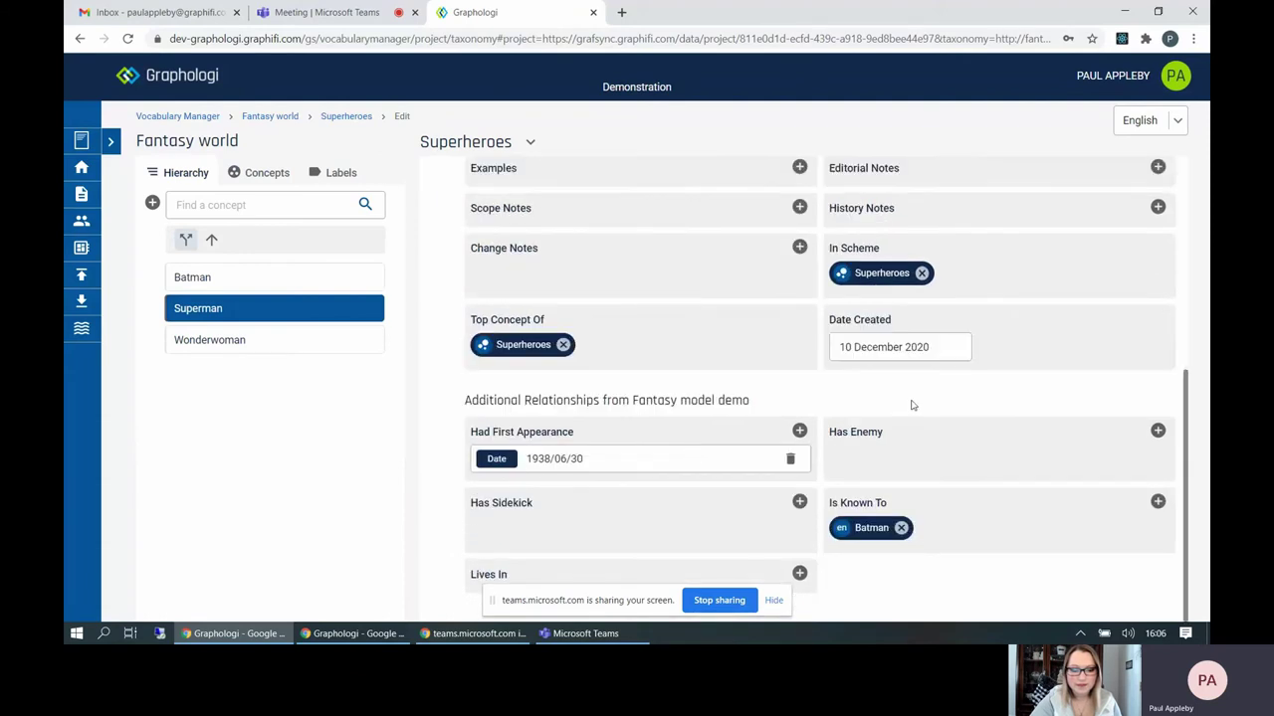
pyautogui.click(800, 575)
pyautogui.write('met')
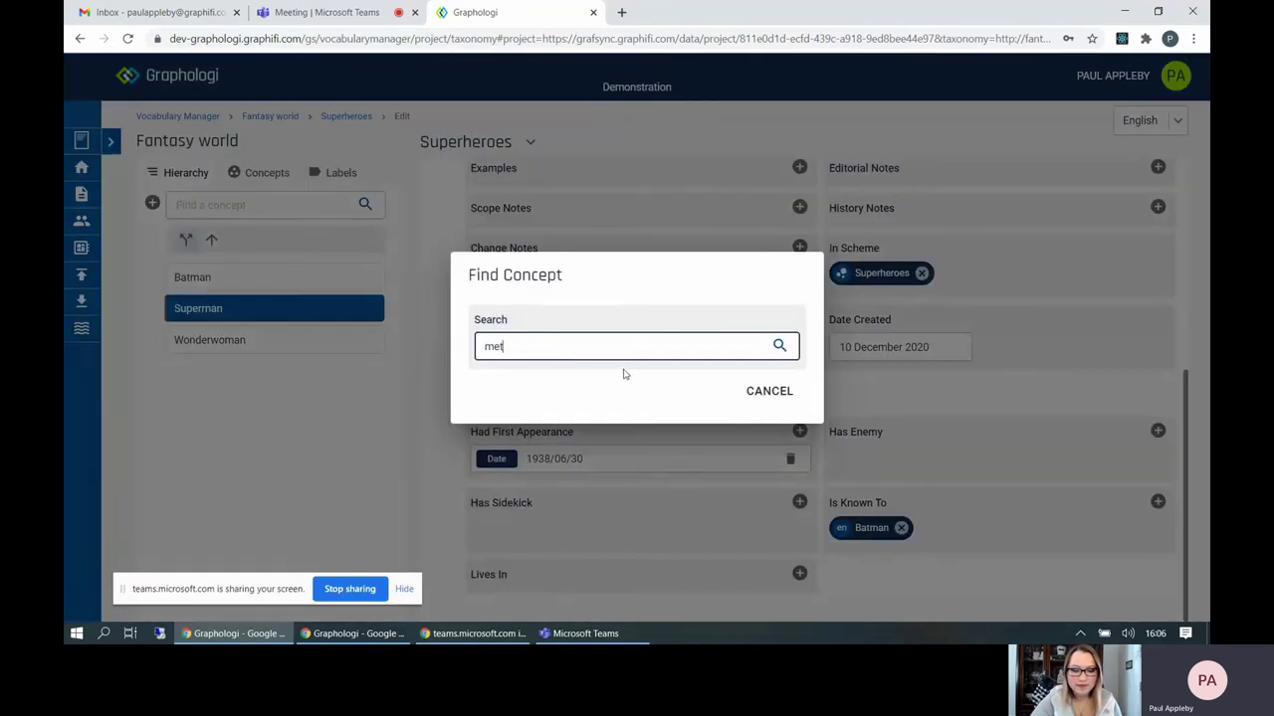
pyautogui.click(766, 393)
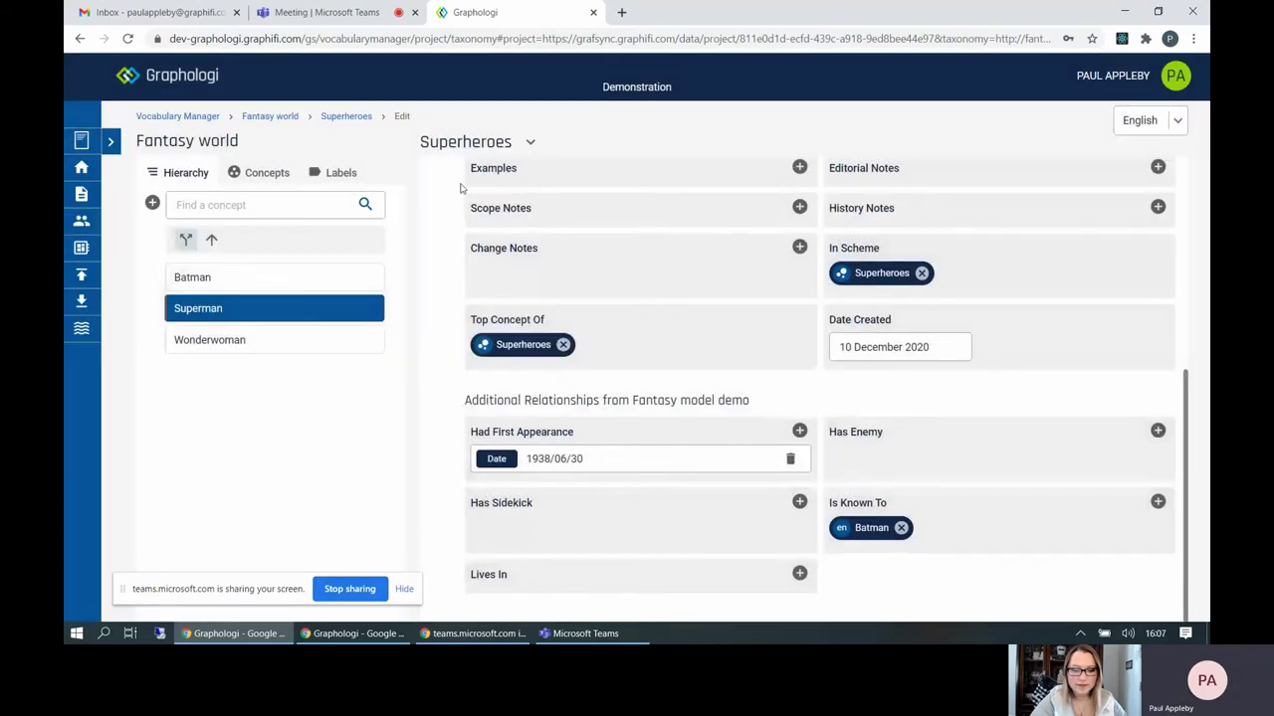
# Assign the Location class to the Metropolis concept in the Locations taxonomy of Fantasy world
pyautogui.click(269, 116)
pyautogui.click(228, 299)
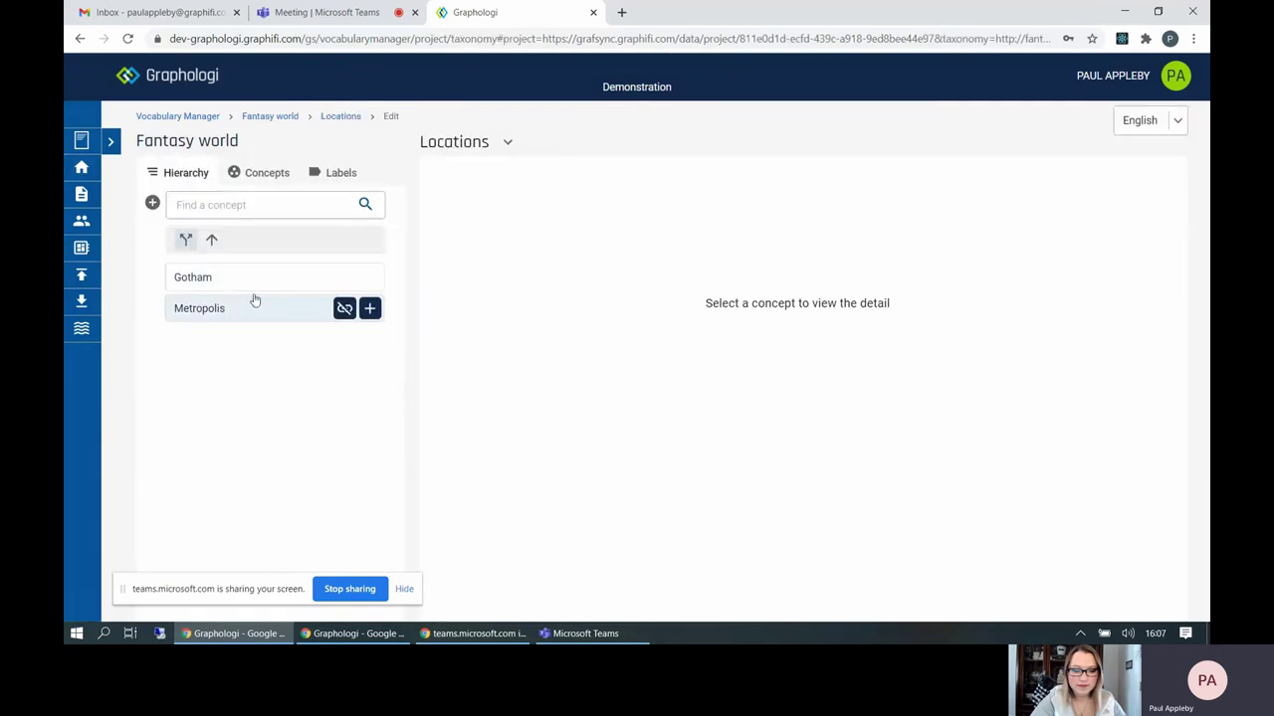
pyautogui.click(218, 309)
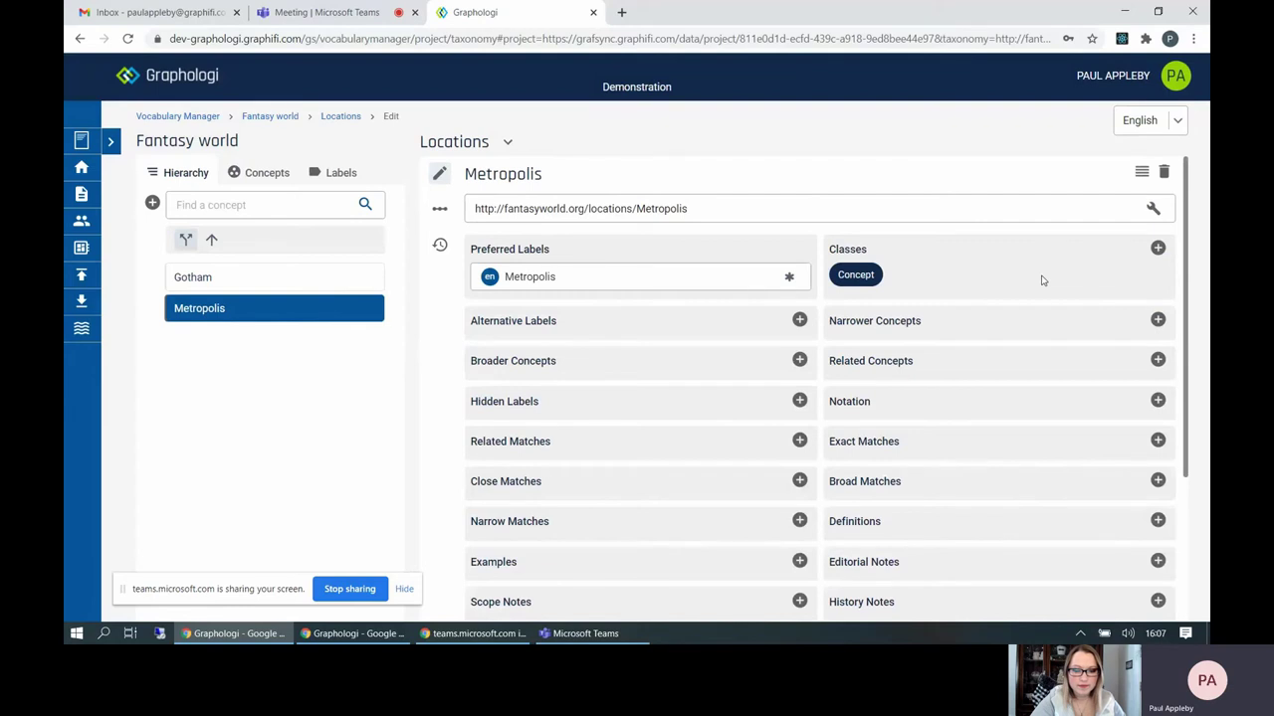
pyautogui.click(1158, 249)
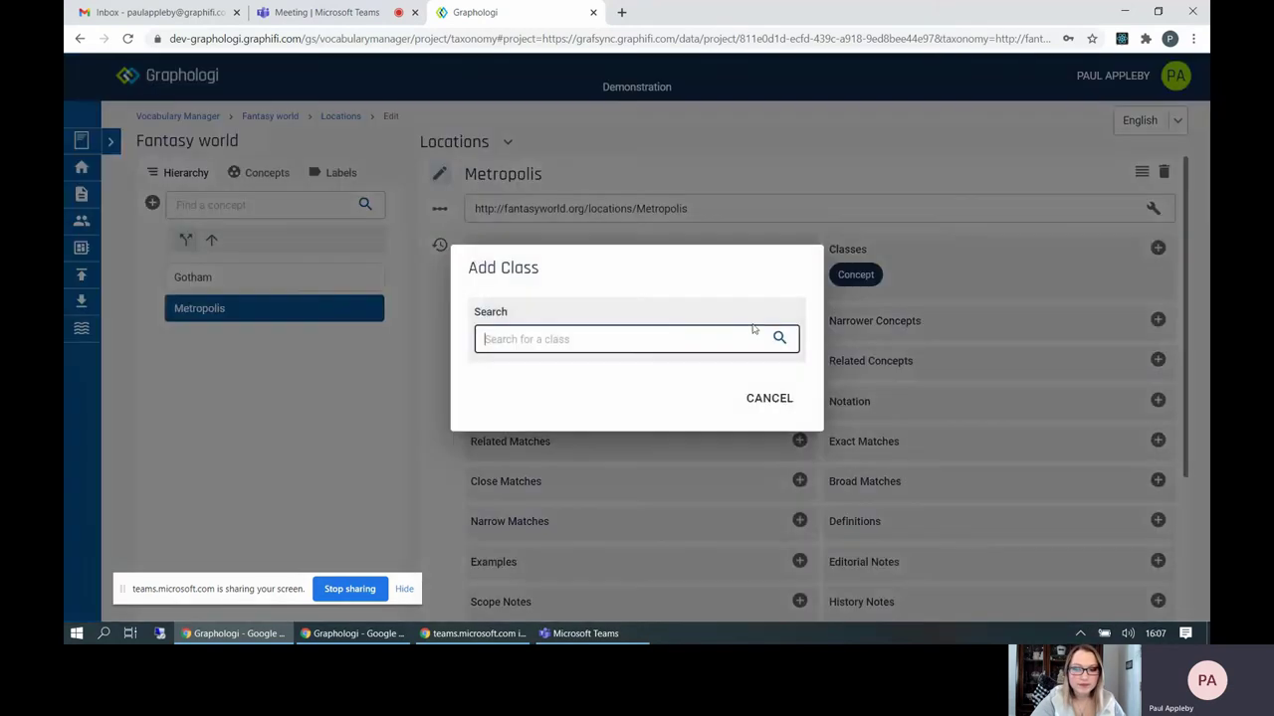
pyautogui.write('loc')
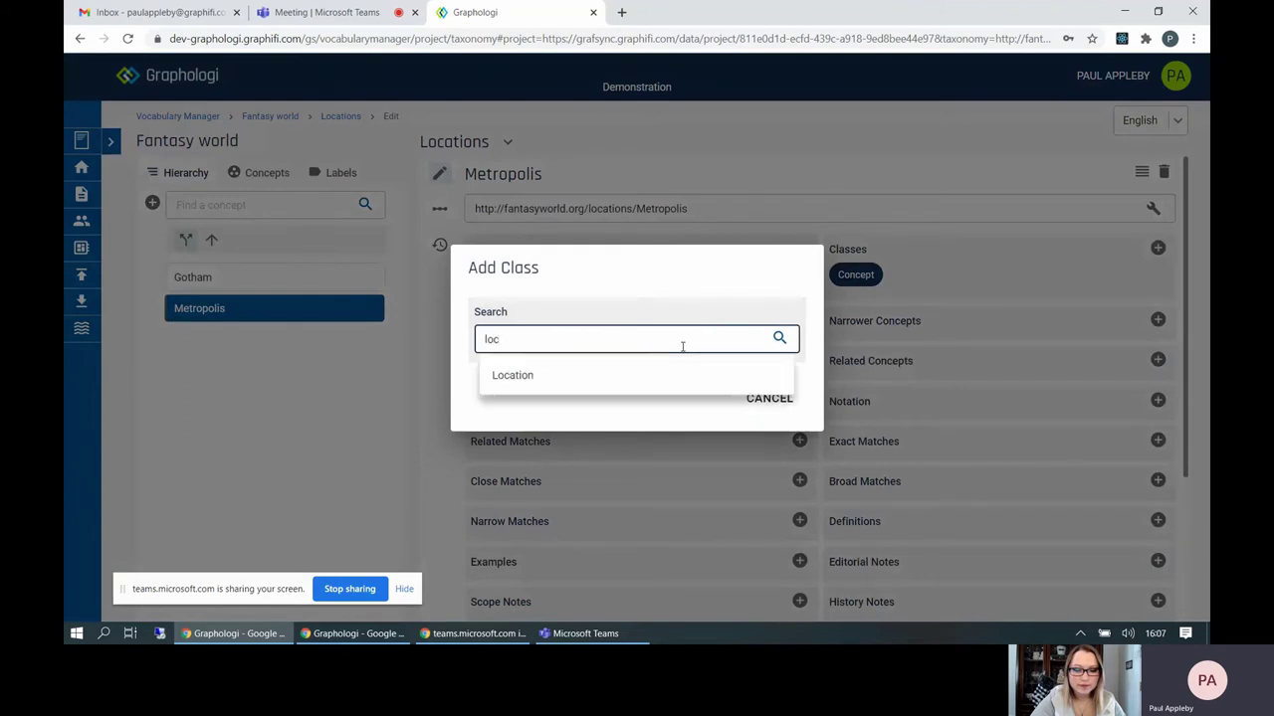
pyautogui.click(577, 376)
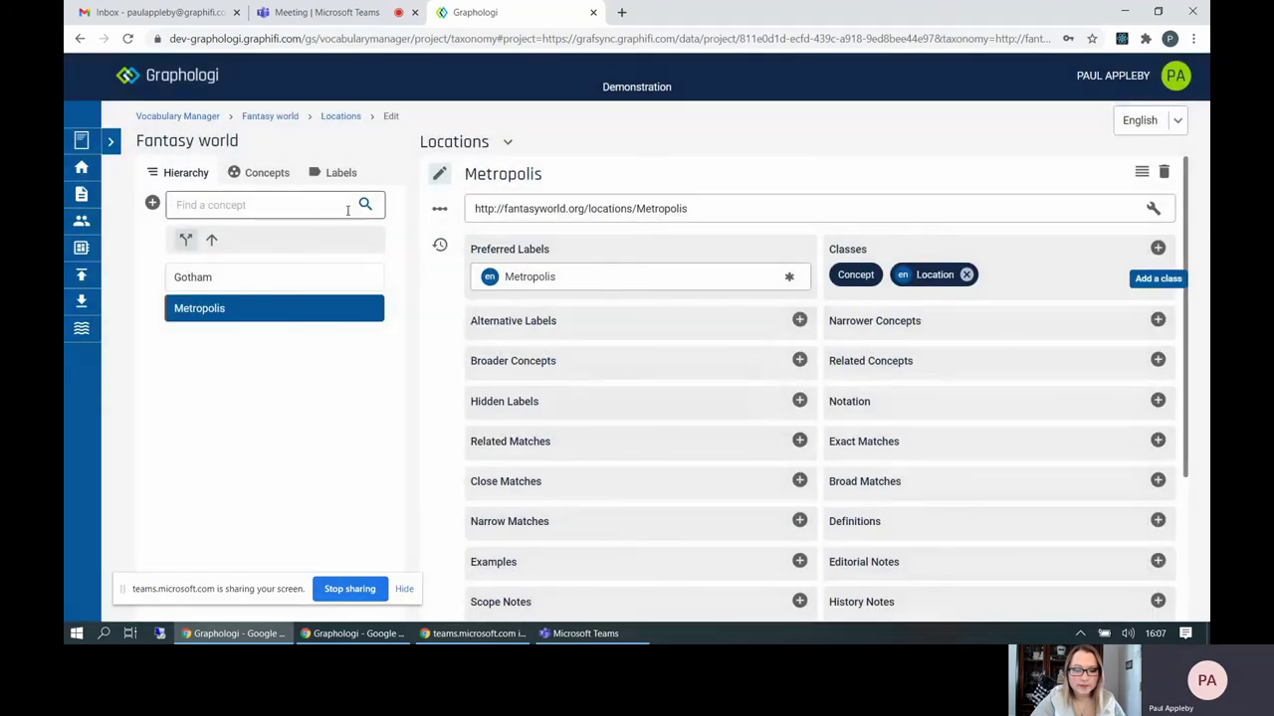
# Set Superman's Lives In relationship in the Superheroes taxonomy to the Metropolis concept
pyautogui.click(269, 116)
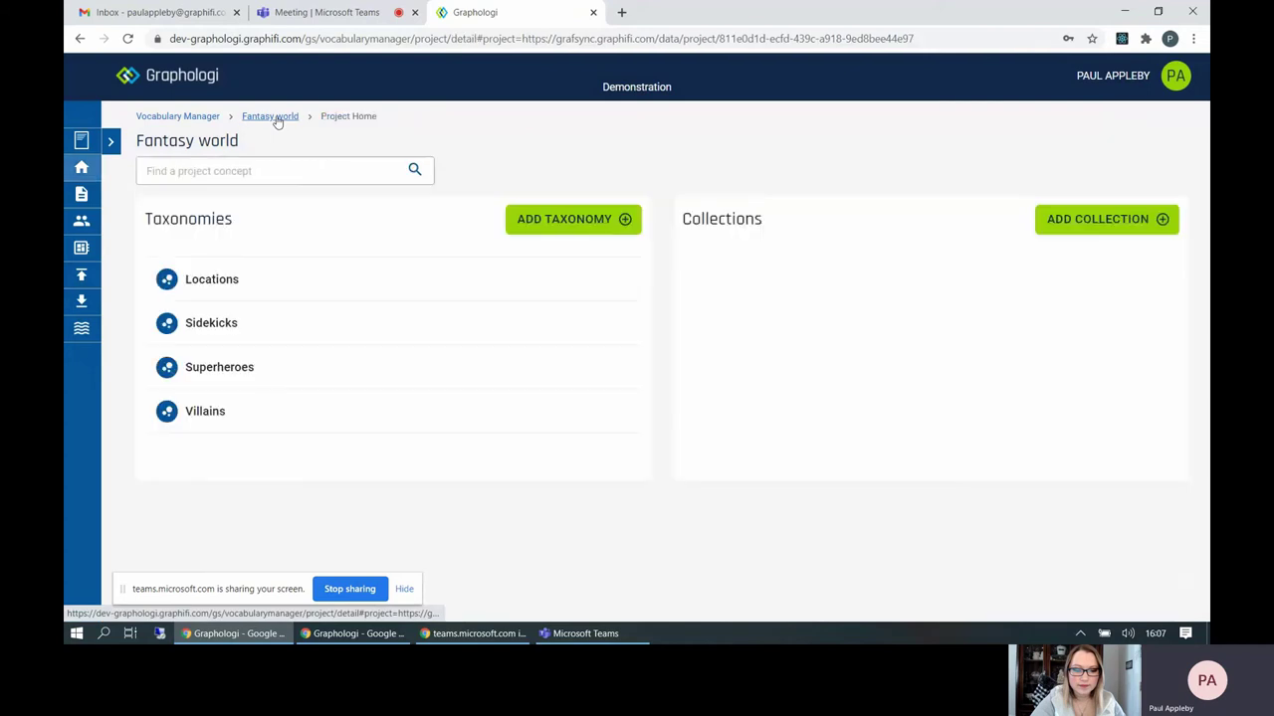
pyautogui.click(220, 367)
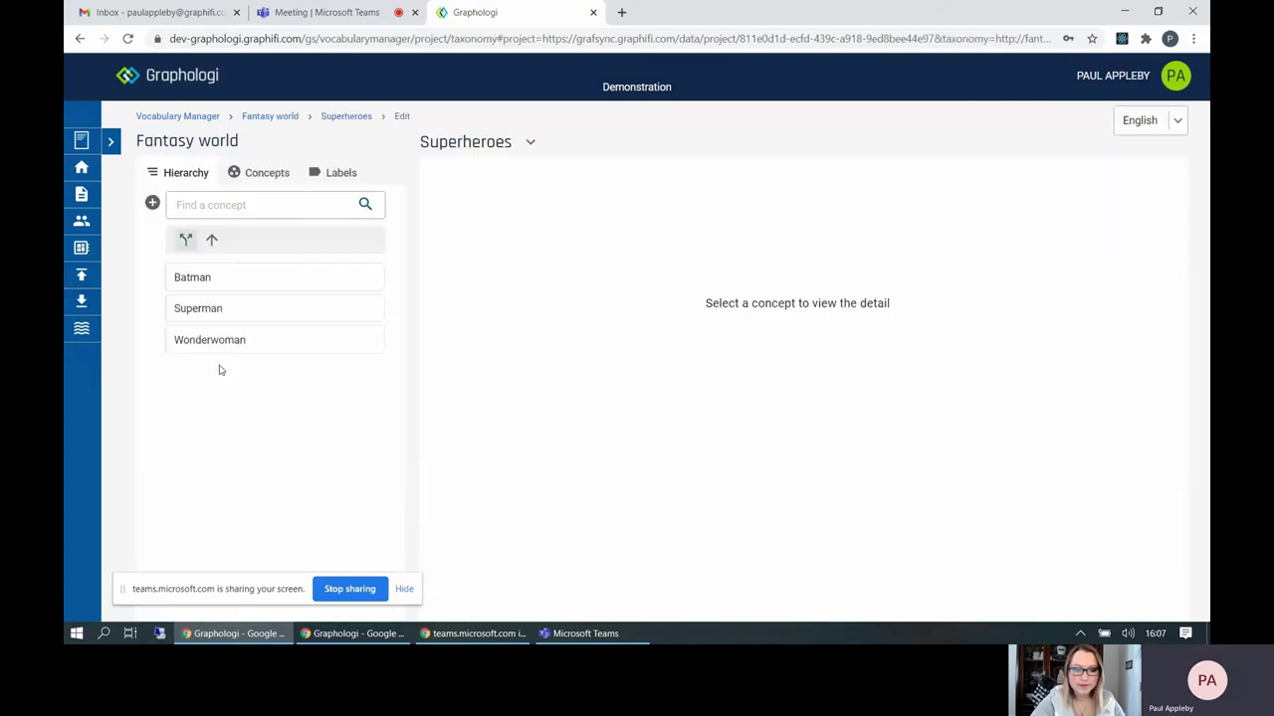
pyautogui.click(208, 312)
pyautogui.scroll(-4, 592, 433)
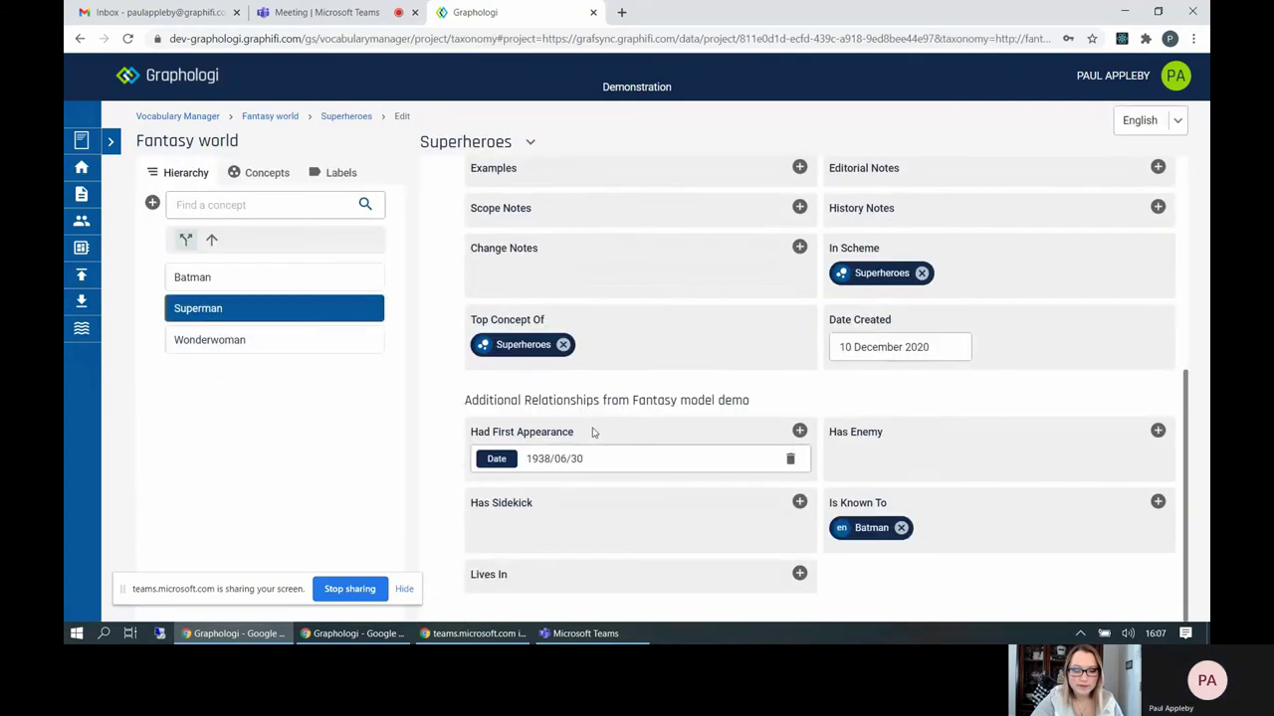
pyautogui.click(800, 575)
pyautogui.write('met')
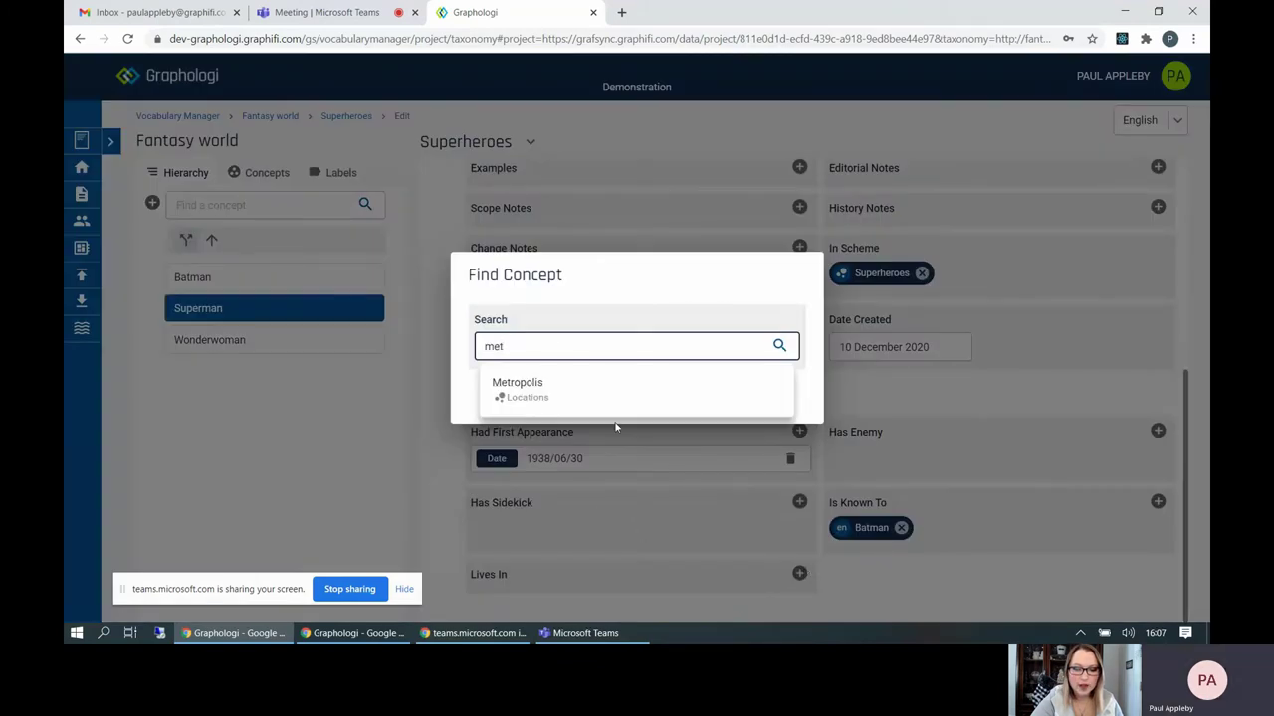
pyautogui.click(569, 392)
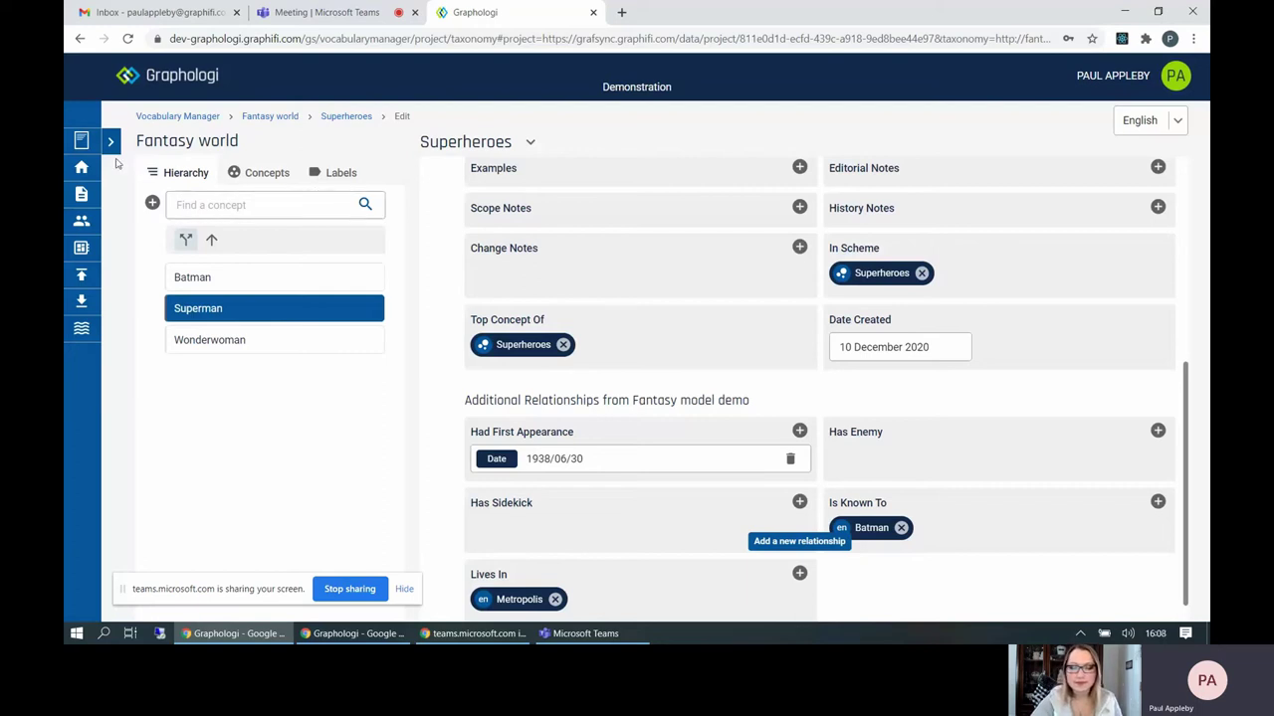
pyautogui.click(82, 249)
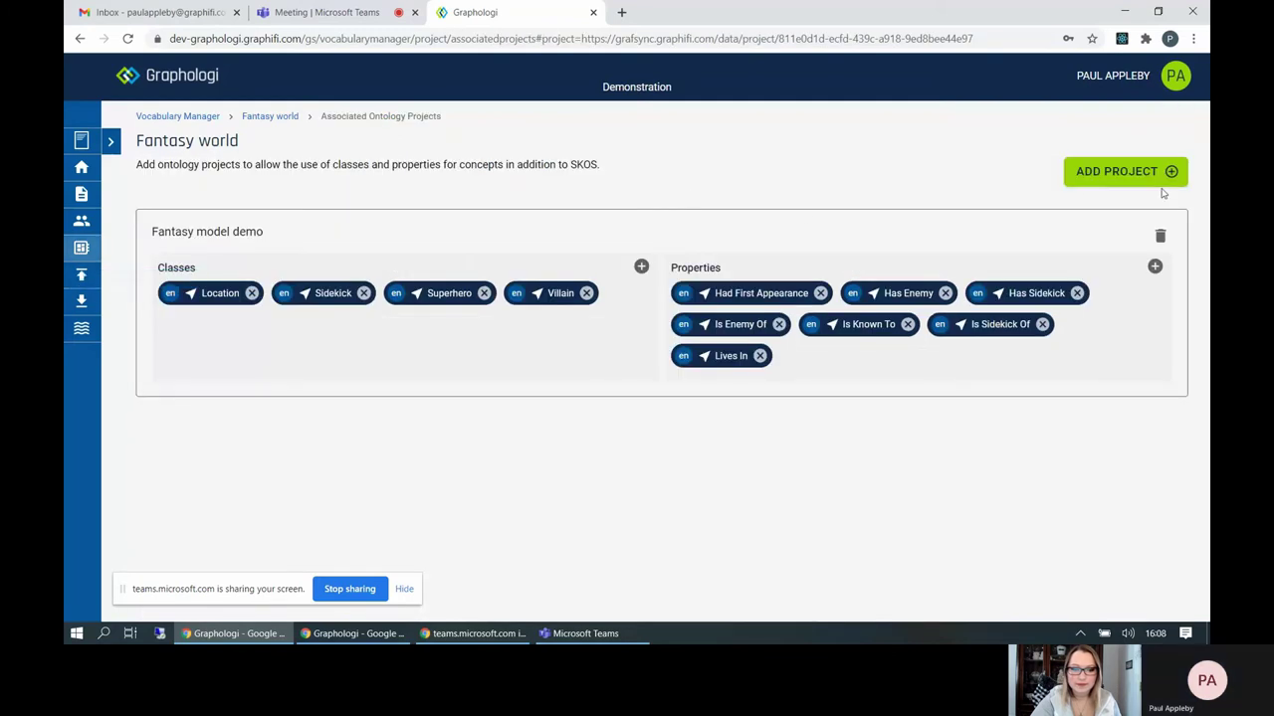
pyautogui.click(1155, 266)
pyautogui.write('d')
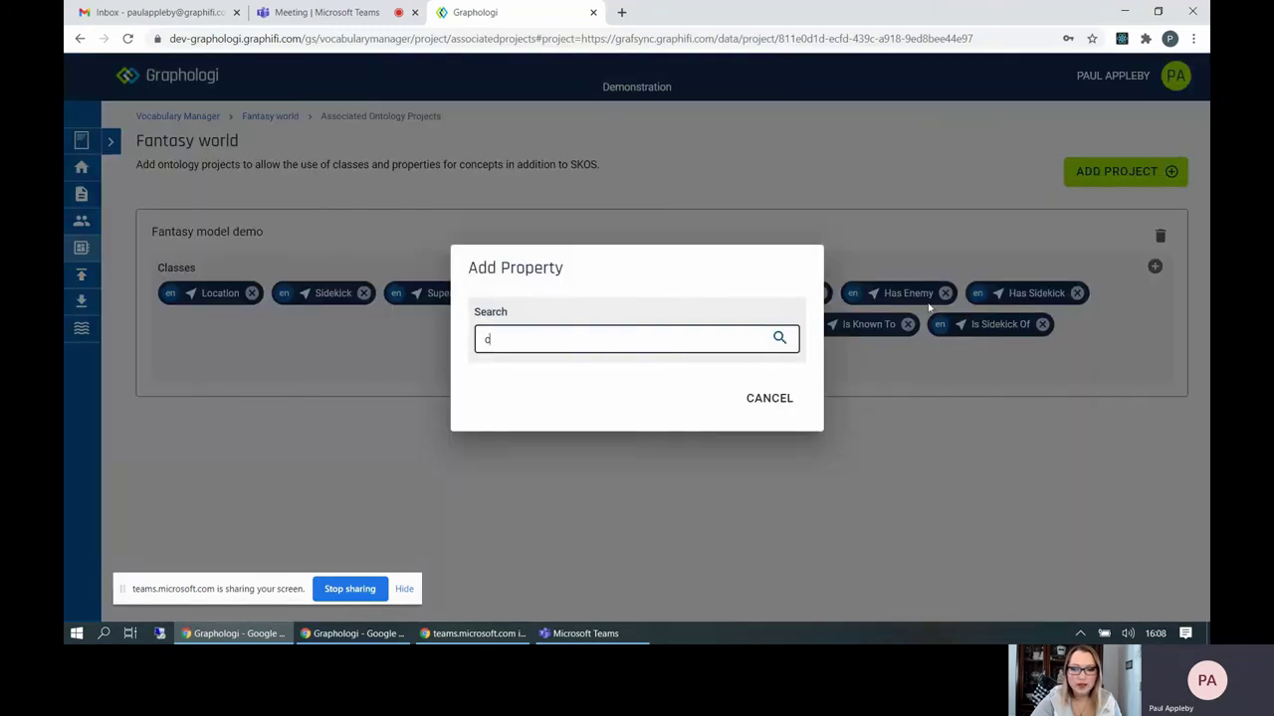
pyautogui.write('an fl')
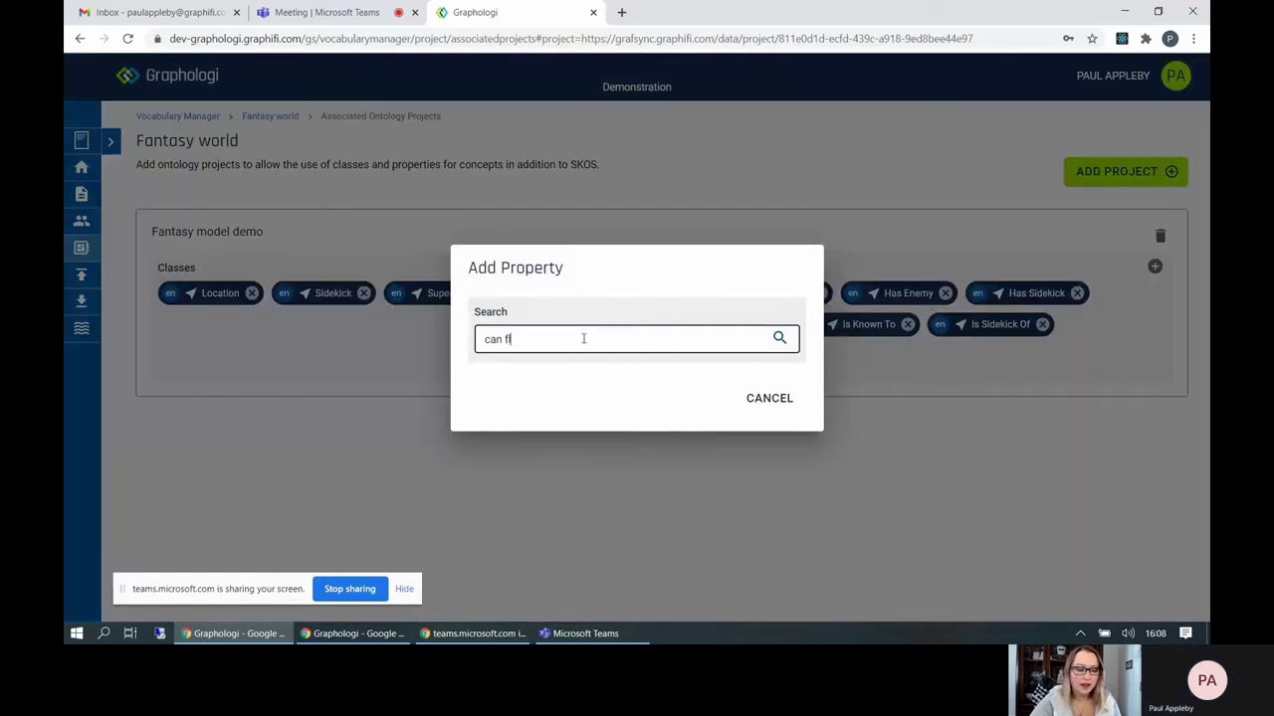
pyautogui.press('BackSpace')
pyautogui.press('BackSpace')
pyautogui.press('BackSpace')
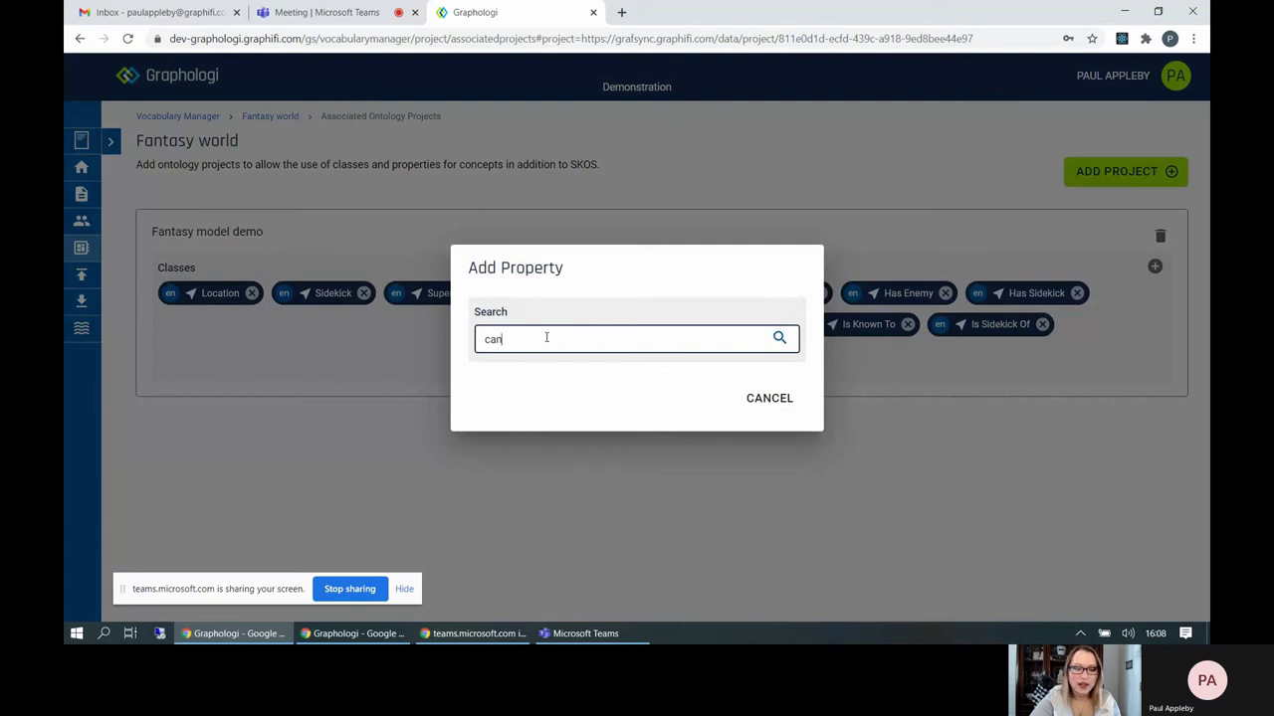
pyautogui.press('BackSpace')
pyautogui.press('BackSpace')
pyautogui.press('BackSpace')
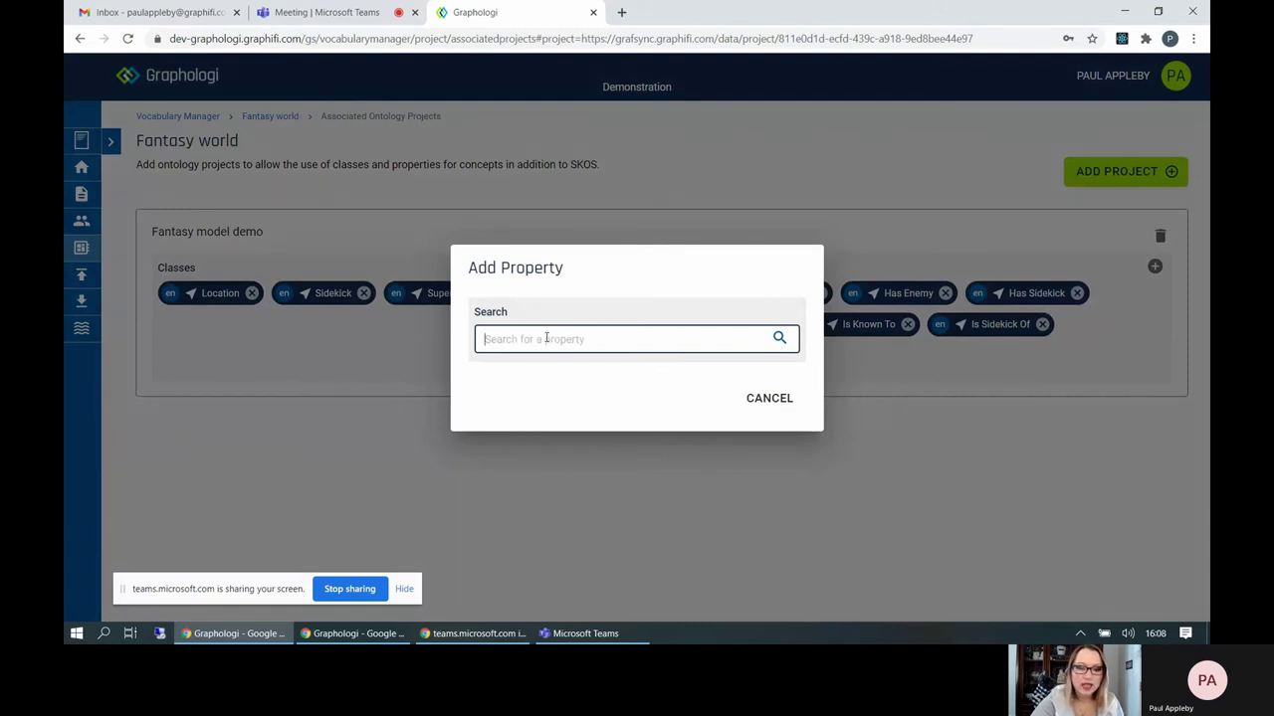
pyautogui.click(753, 398)
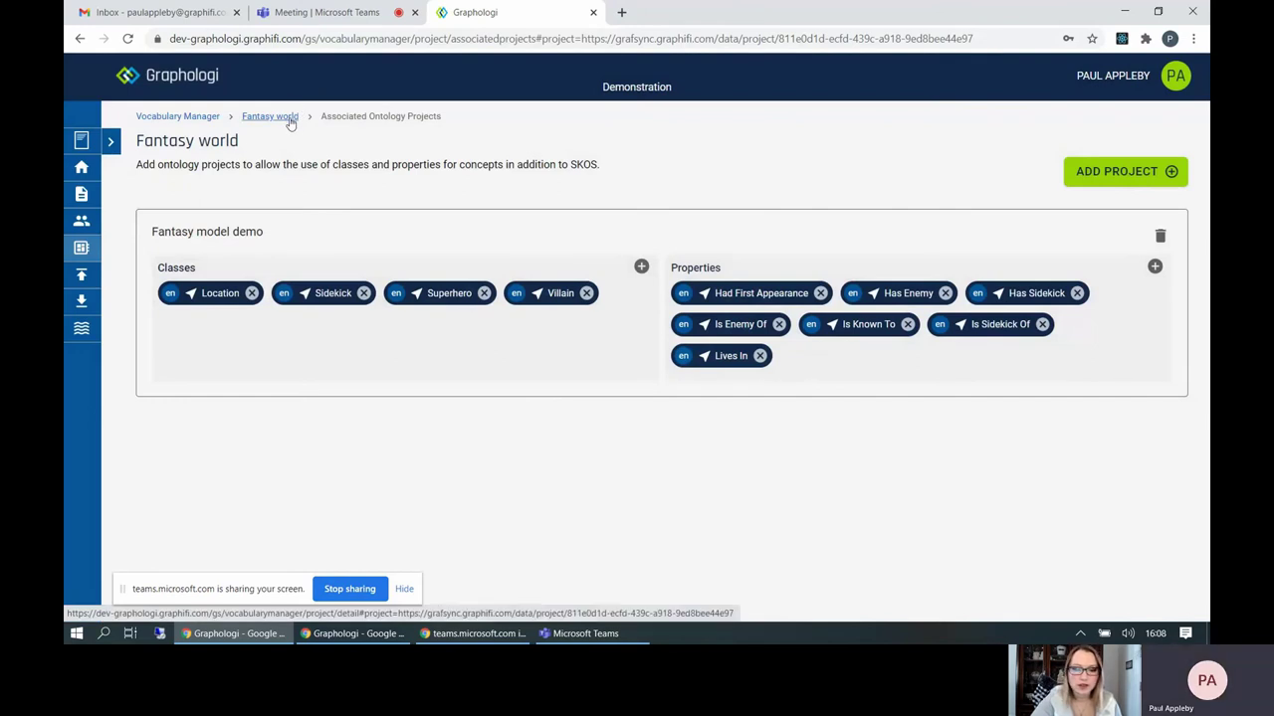
# Create a top-level datatype property labelled Can Fly in the Fantasy world ontology of the Fantasy model demo project
pyautogui.click(157, 217)
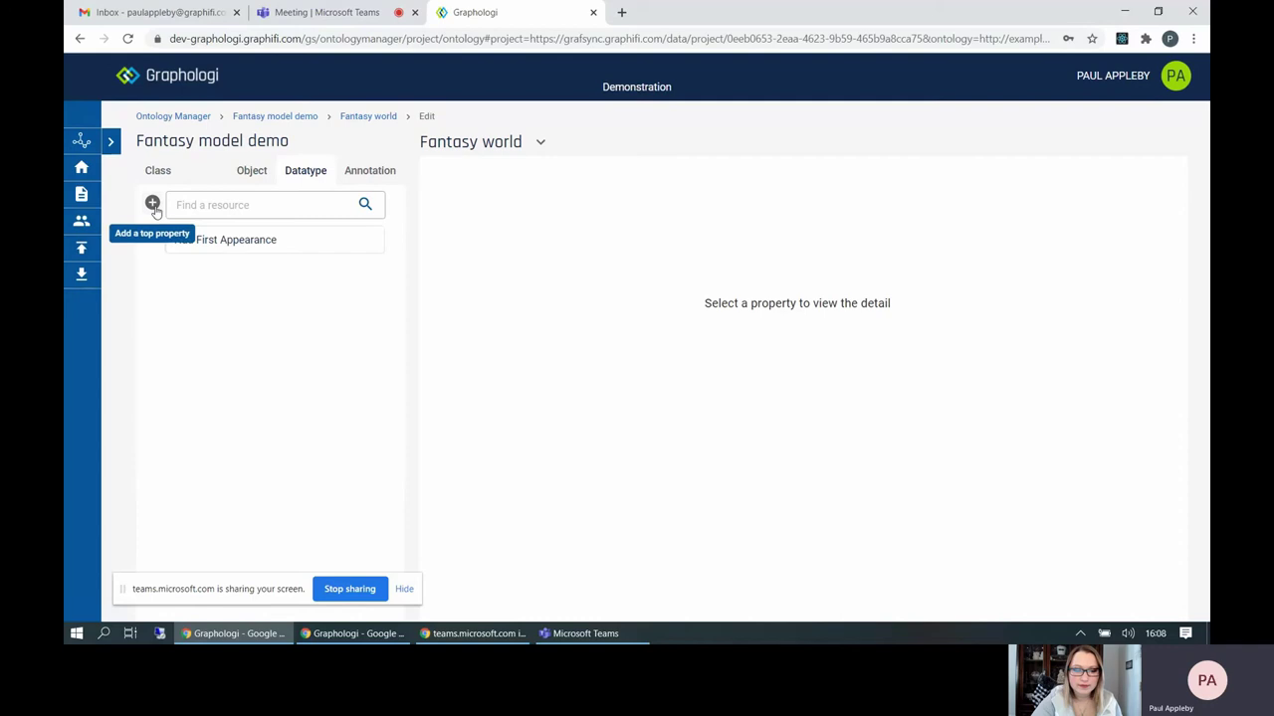
pyautogui.click(153, 205)
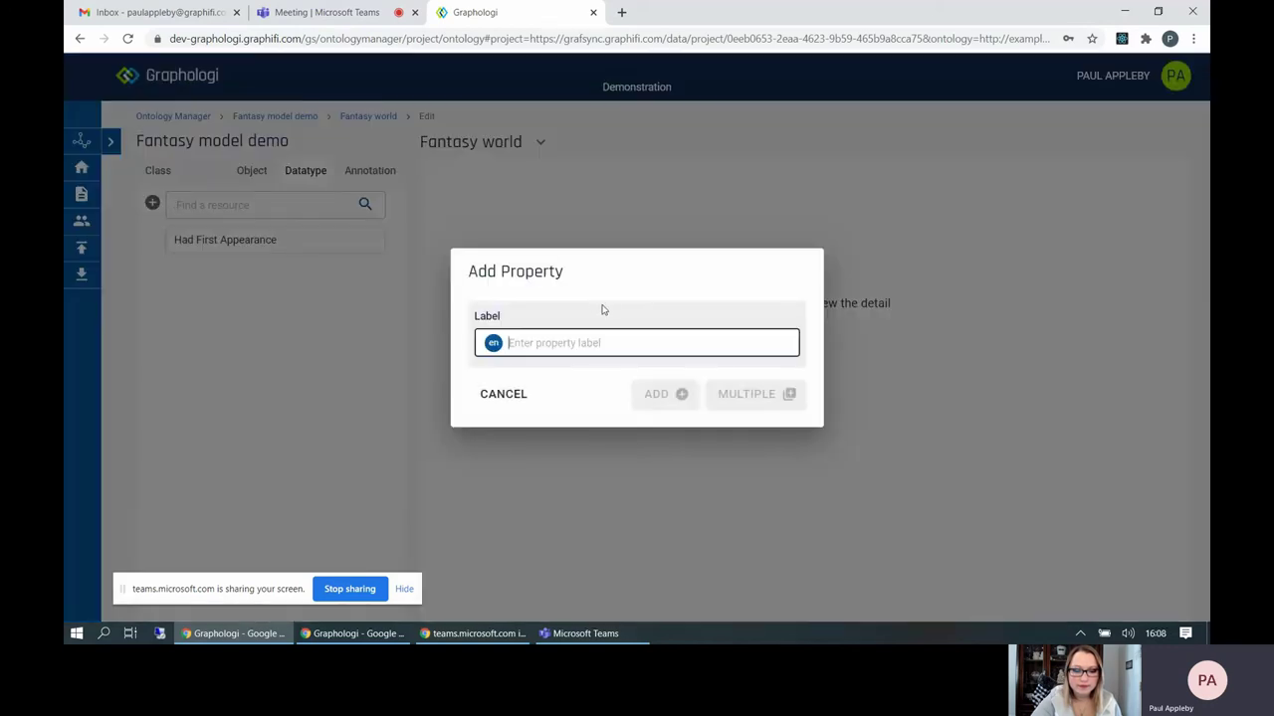
pyautogui.write('Can Fly')
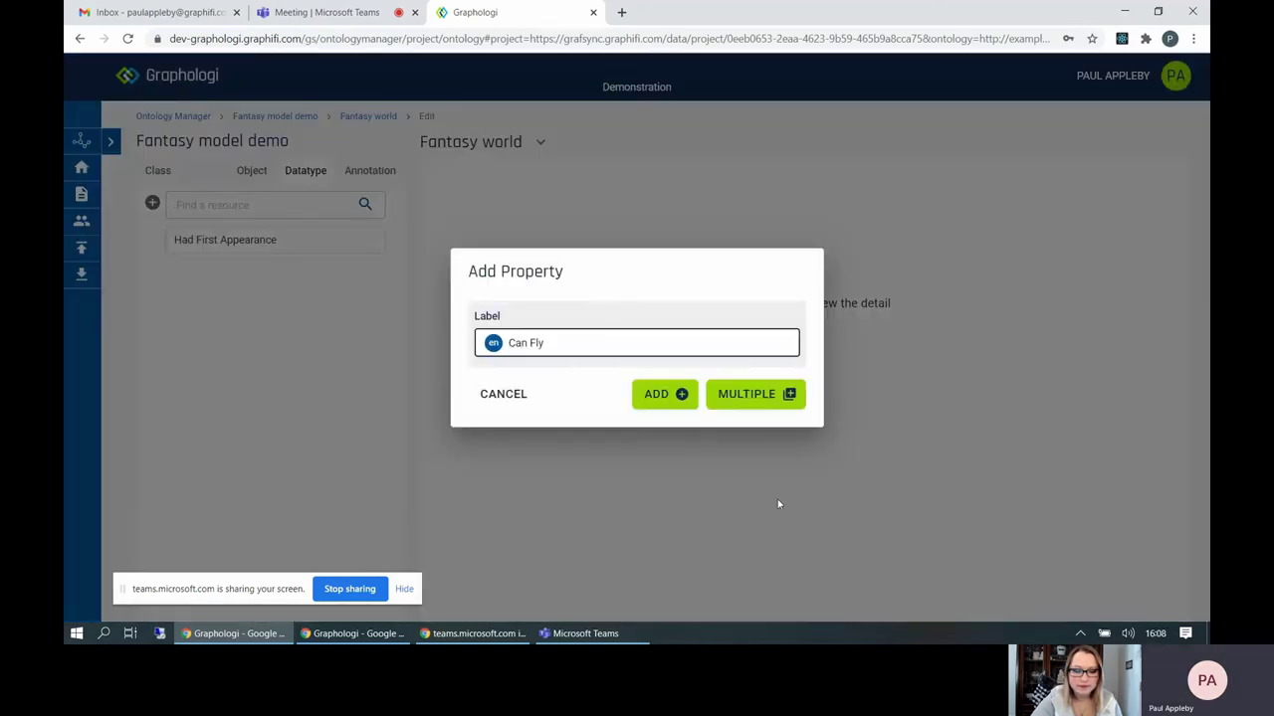
pyautogui.click(657, 396)
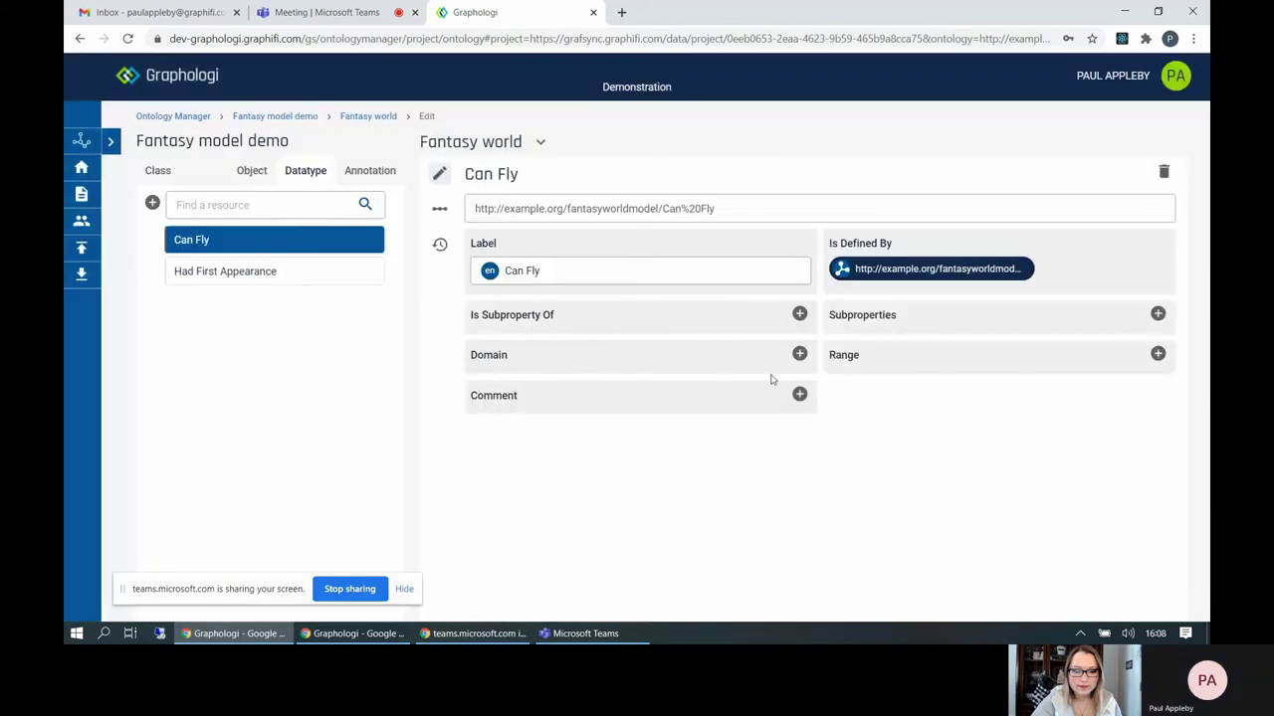
# Set the Can Fly property's range to the Boolean datatype and its domain to the Character class
pyautogui.click(1157, 354)
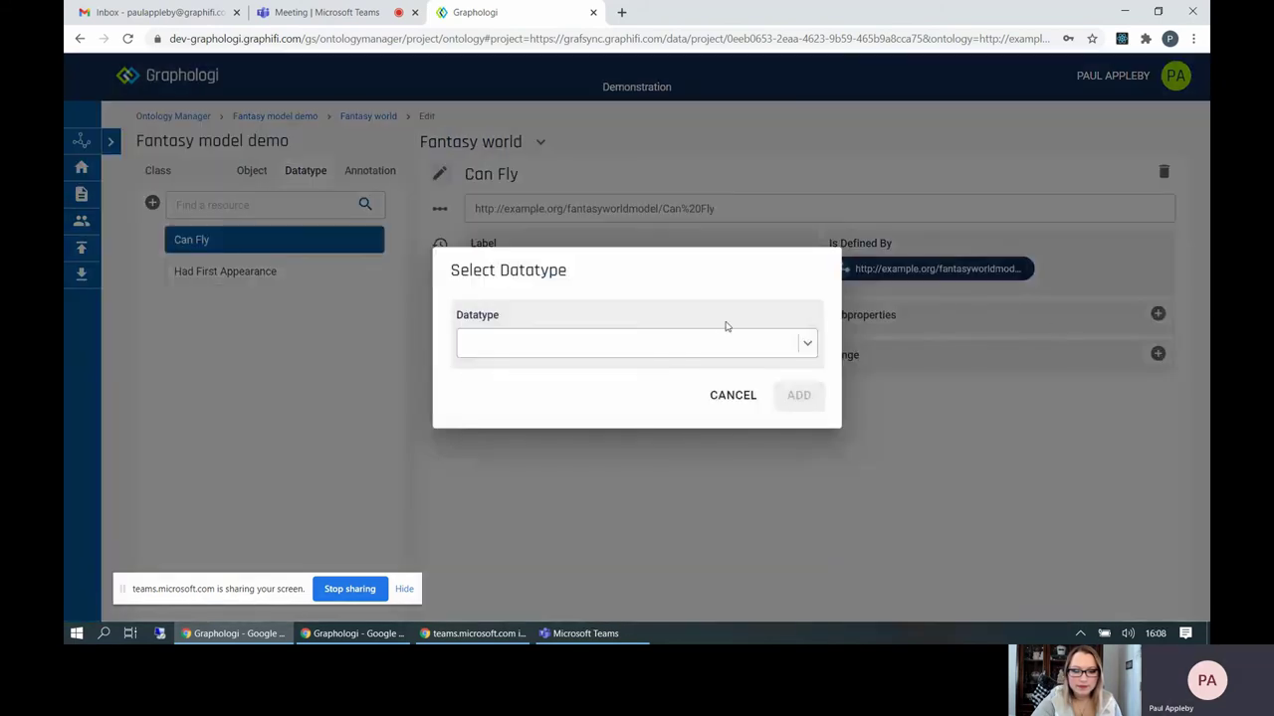
pyautogui.click(801, 343)
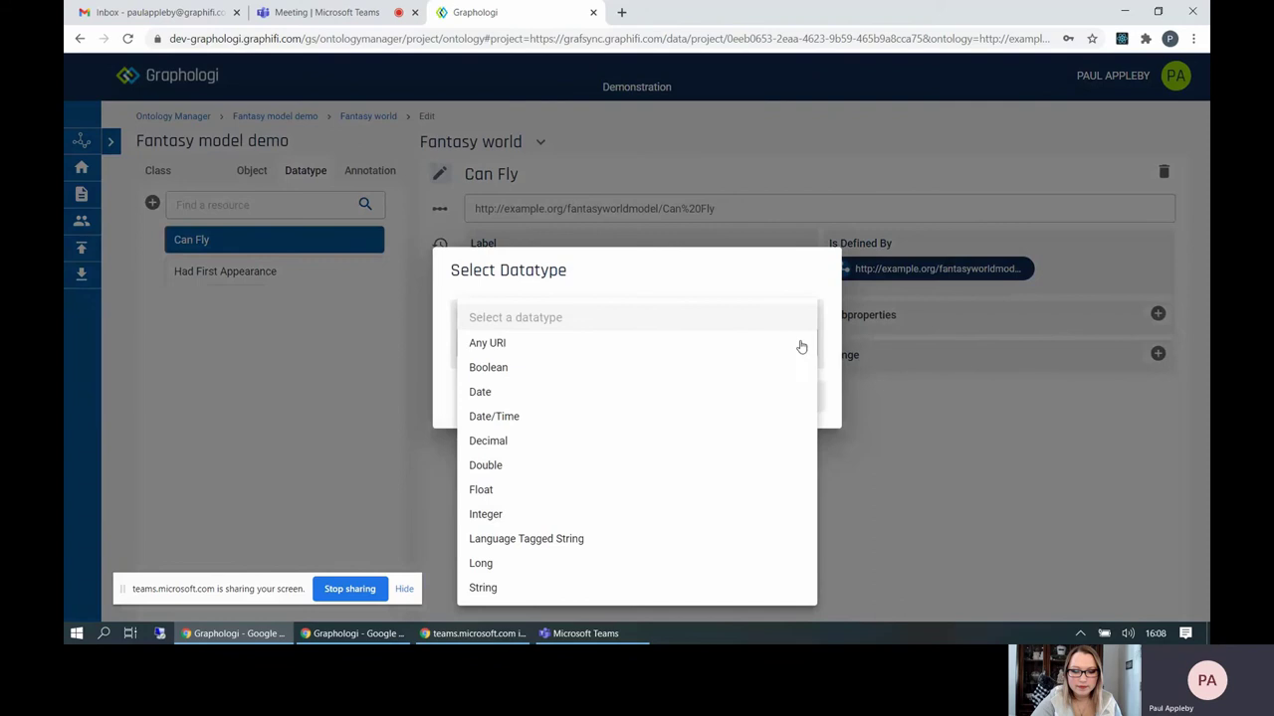
pyautogui.click(564, 366)
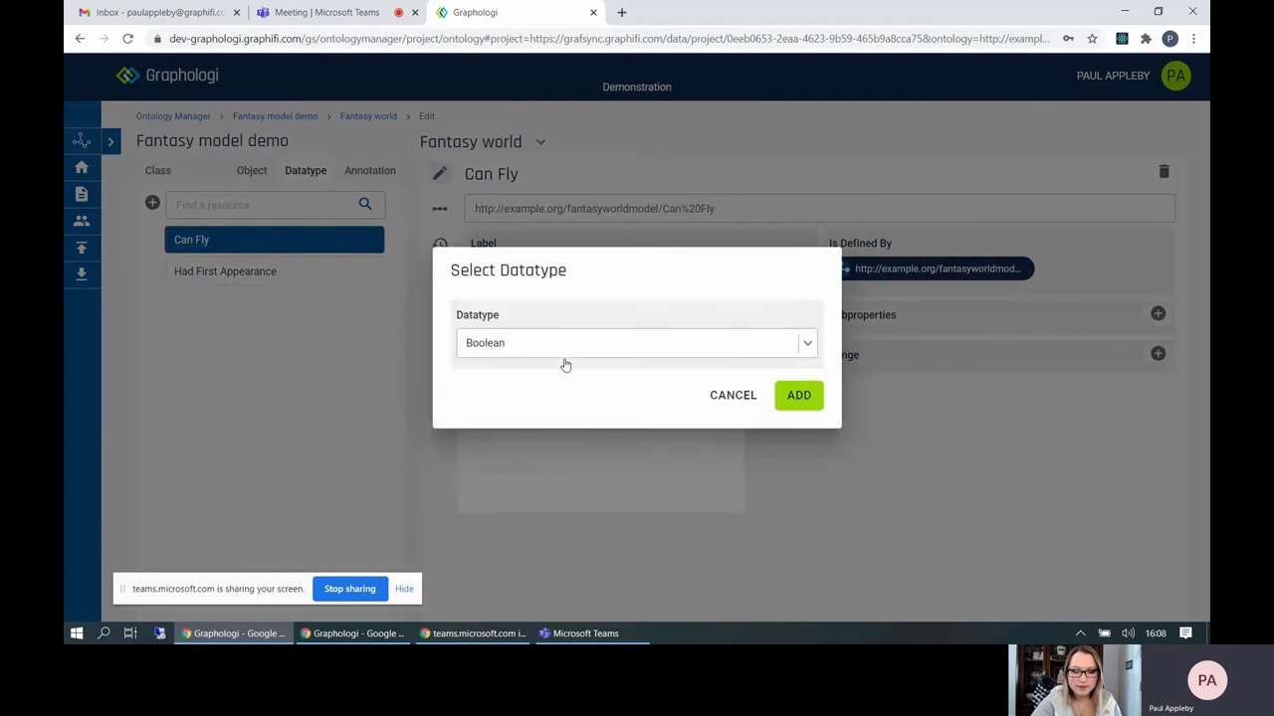
pyautogui.click(800, 399)
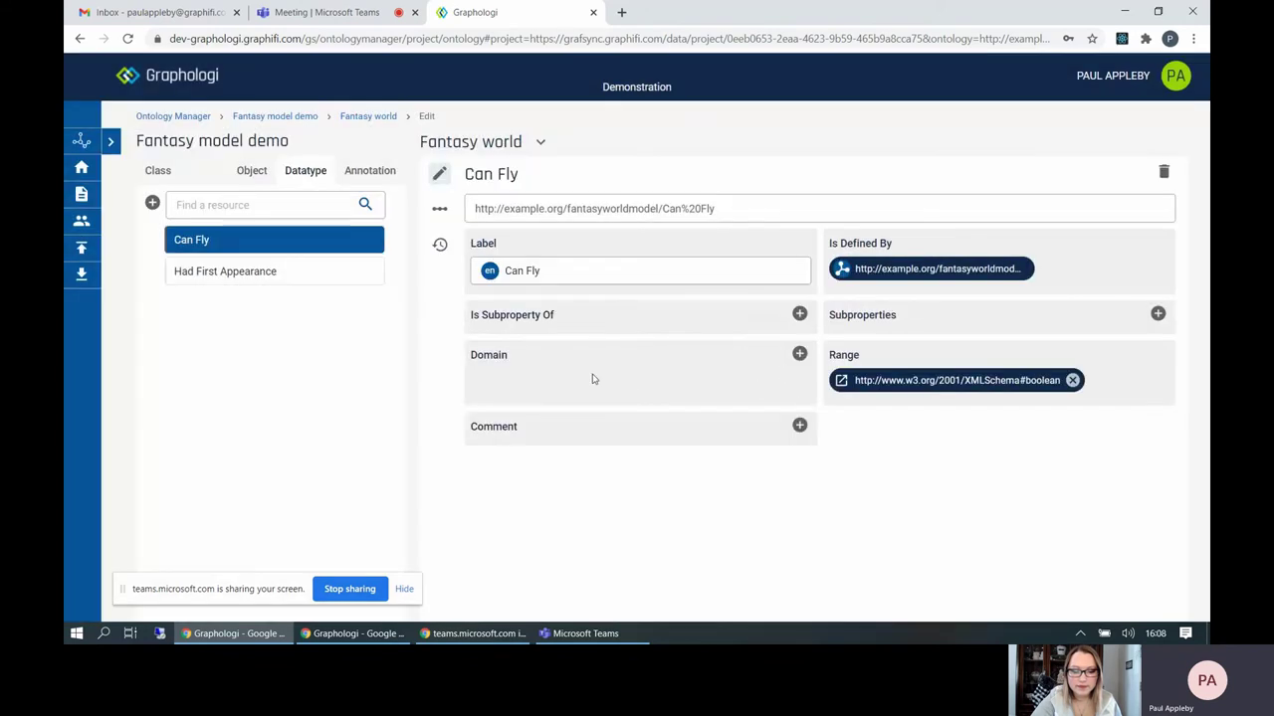
pyautogui.click(799, 354)
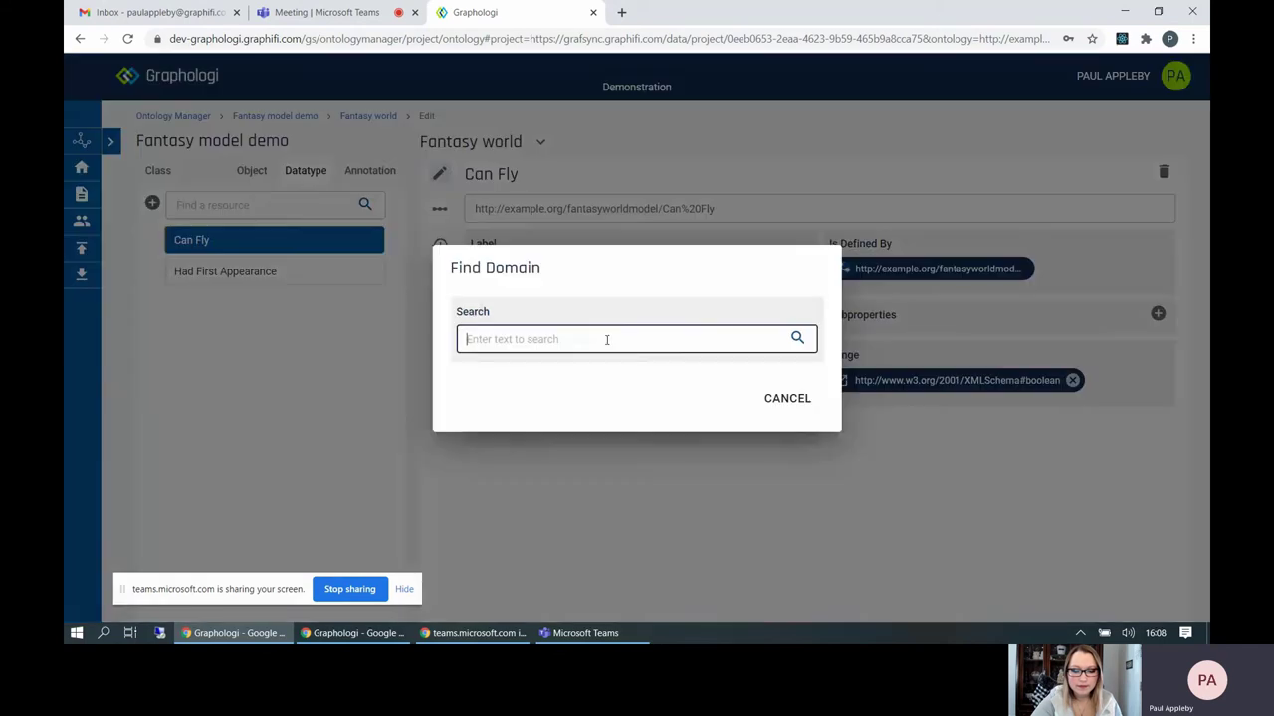
pyautogui.write('char')
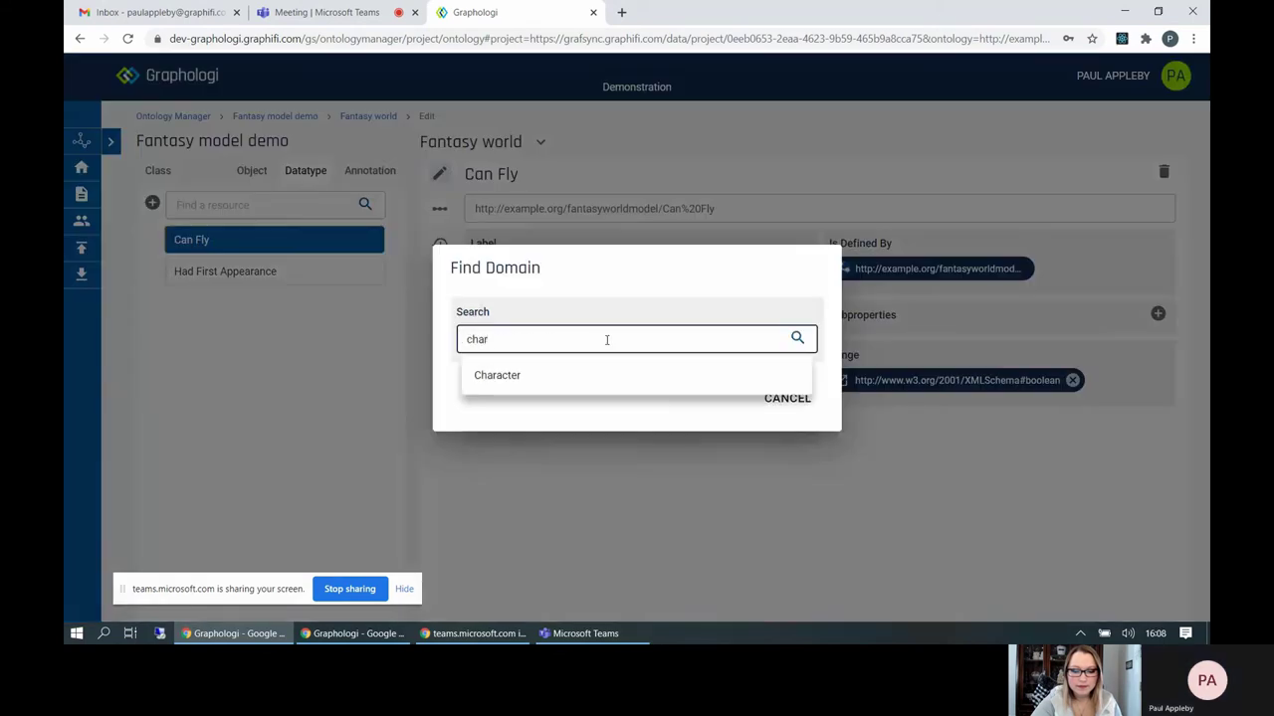
pyautogui.click(550, 378)
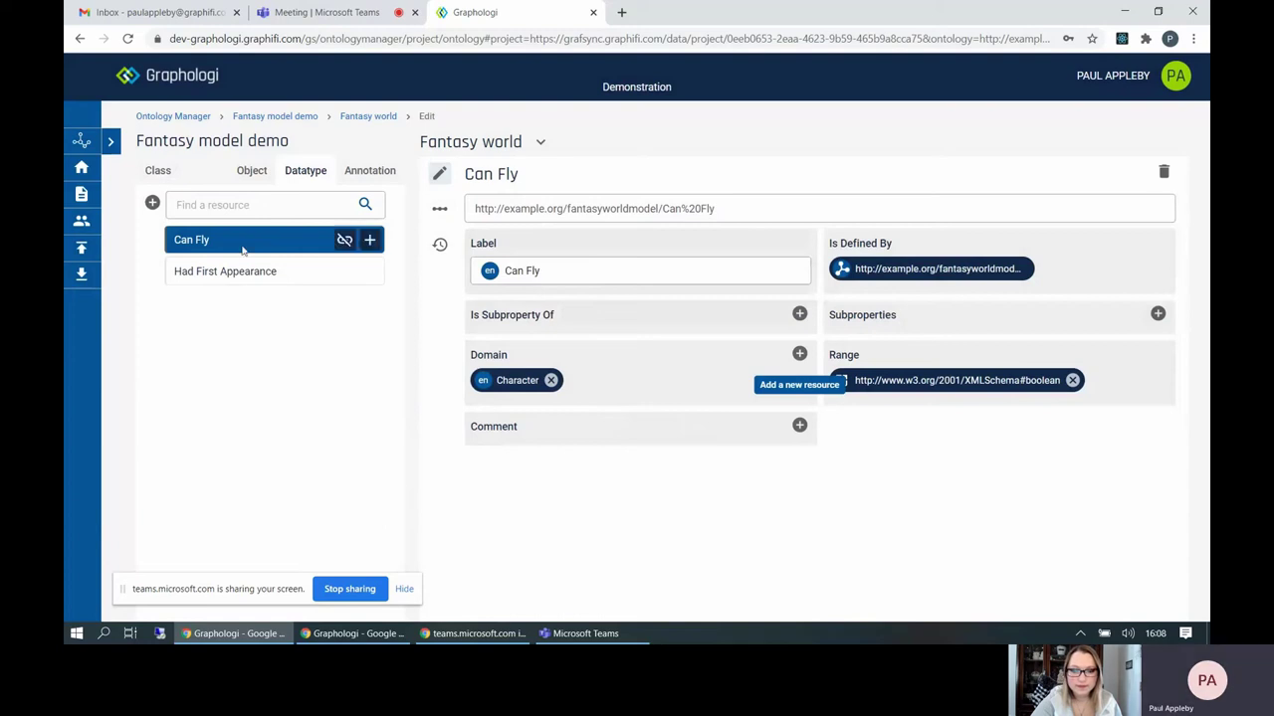
# Add the Can Fly property from Fantasy model demo to the associated ontology properties of the Fantasy world vocabulary project
pyautogui.click(182, 84)
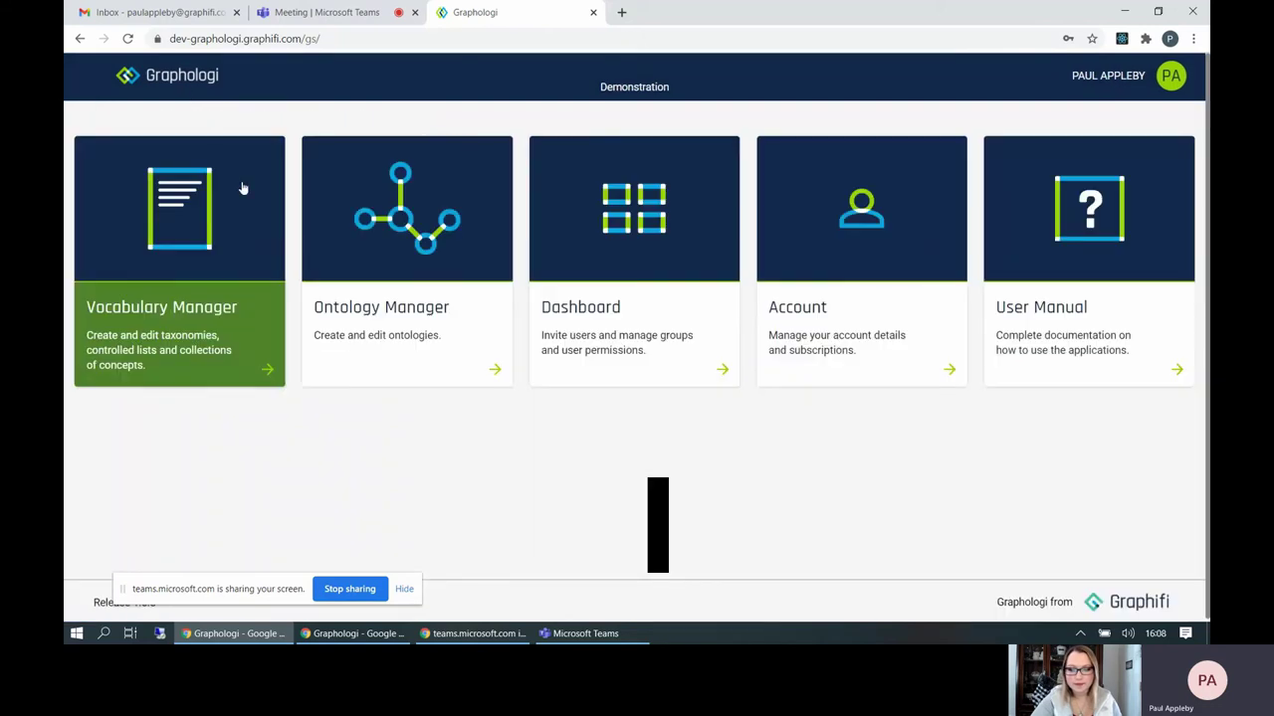
pyautogui.click(236, 253)
pyautogui.click(458, 307)
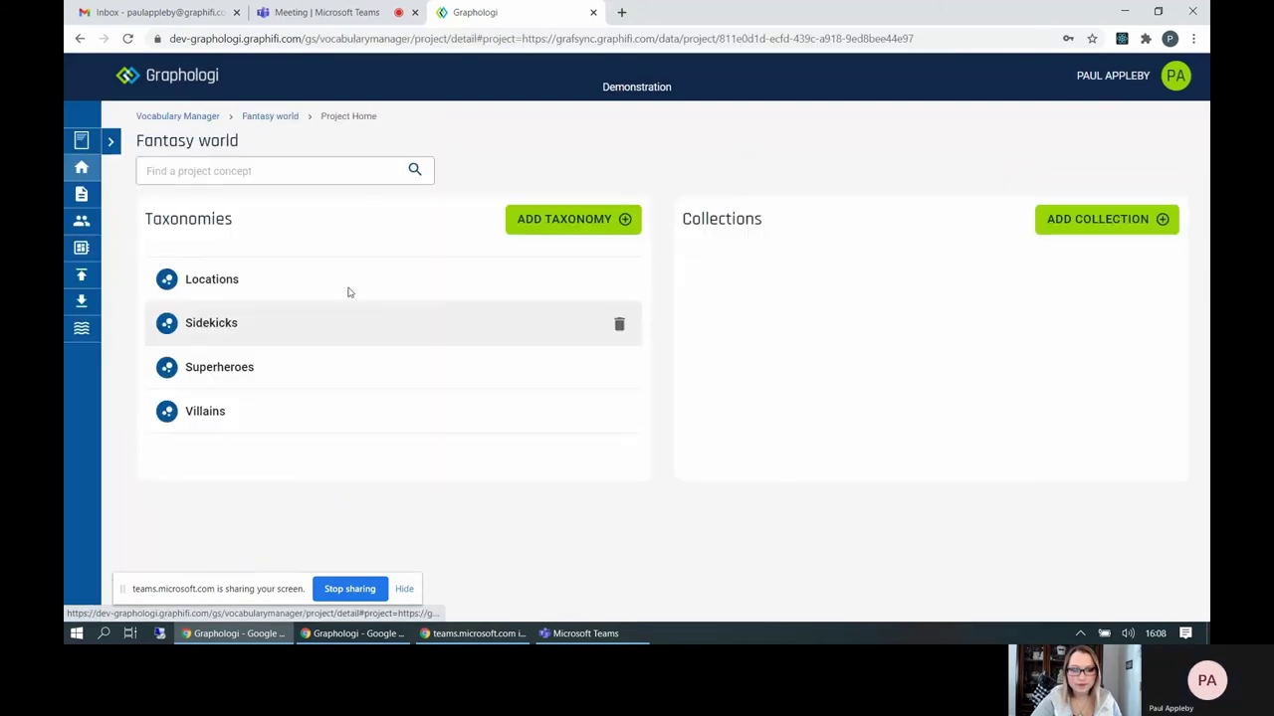
pyautogui.click(81, 248)
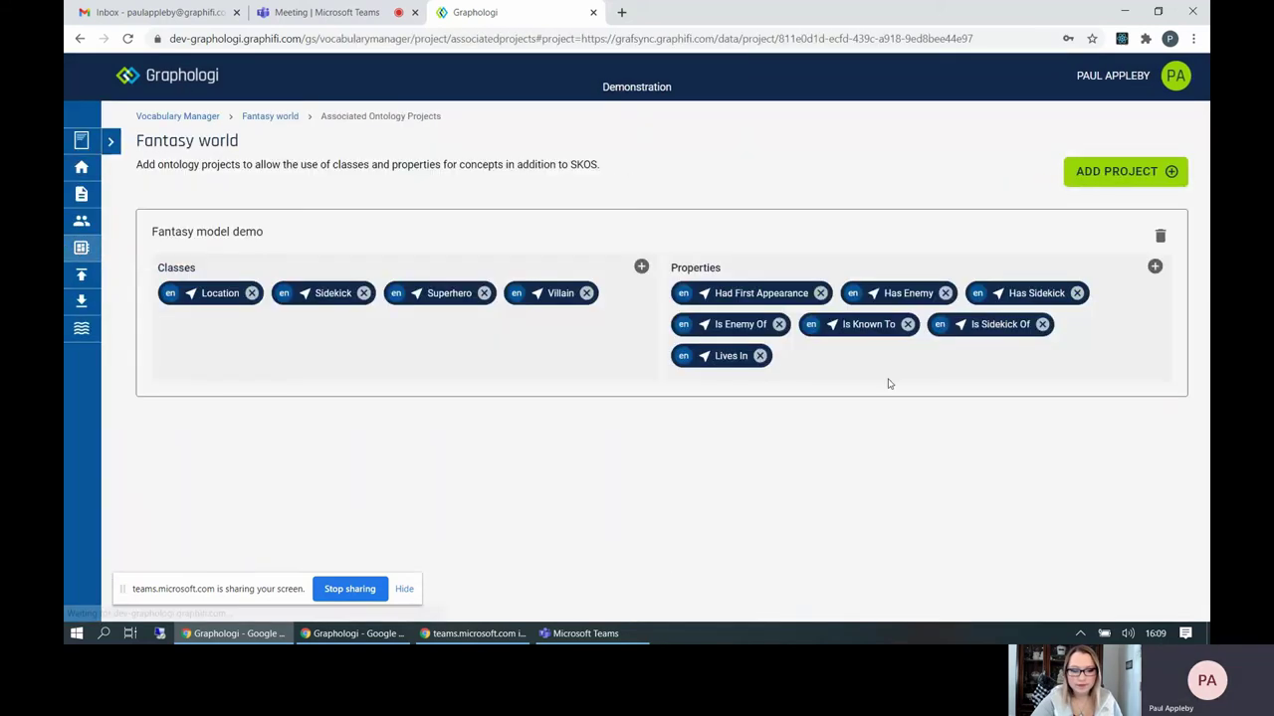
pyautogui.click(1154, 267)
pyautogui.write('can')
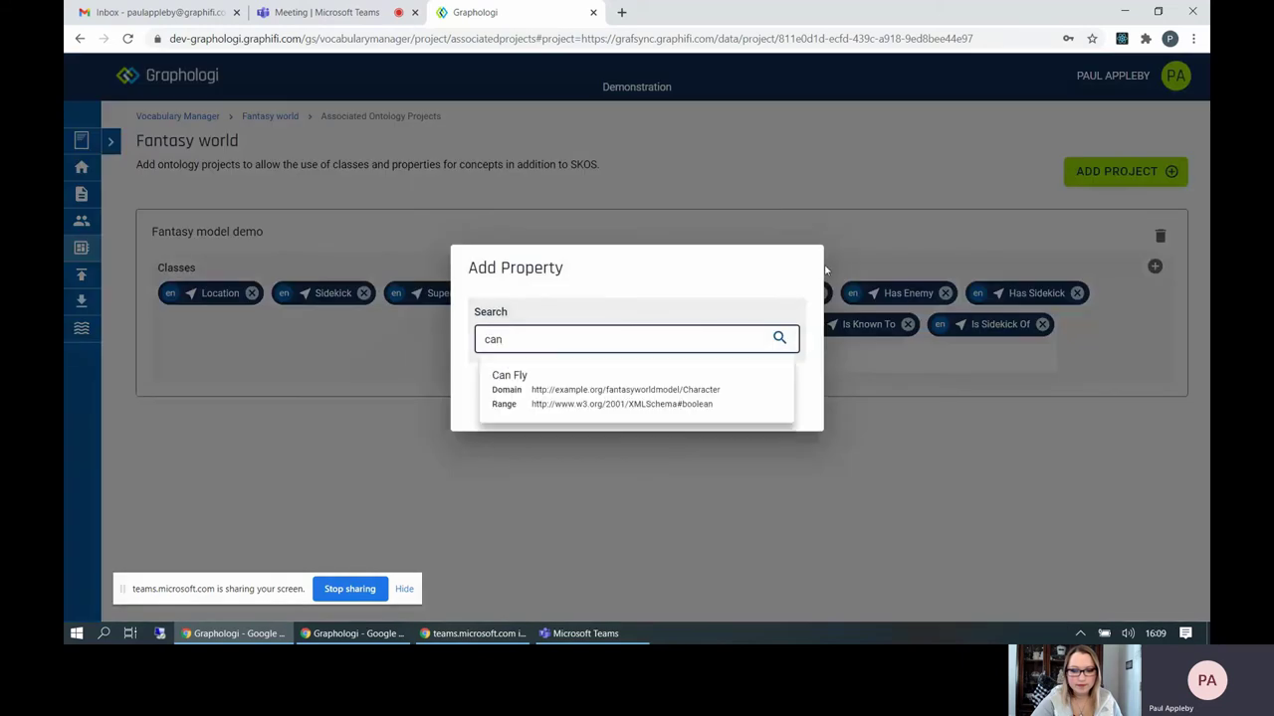
pyautogui.click(569, 393)
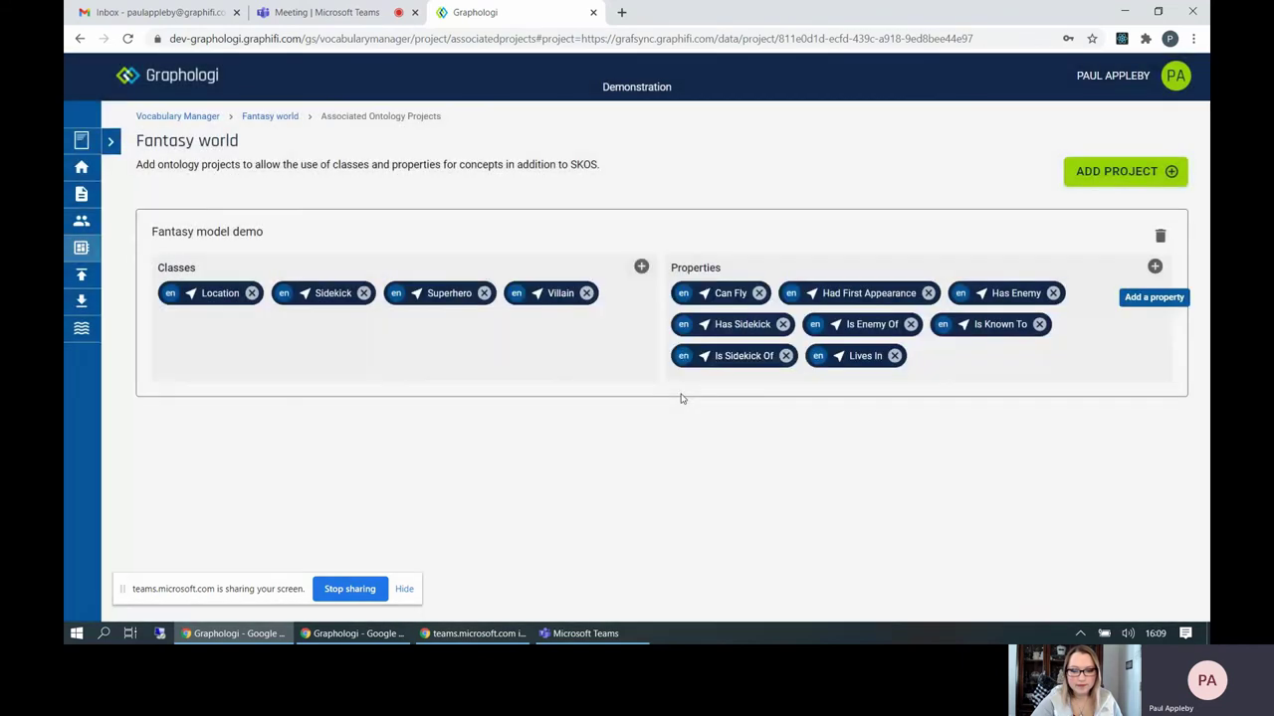
# Set the Can Fly property to Yes for the Superman concept in the Superheroes taxonomy of the Fantasy world project
pyautogui.click(201, 117)
pyautogui.click(365, 313)
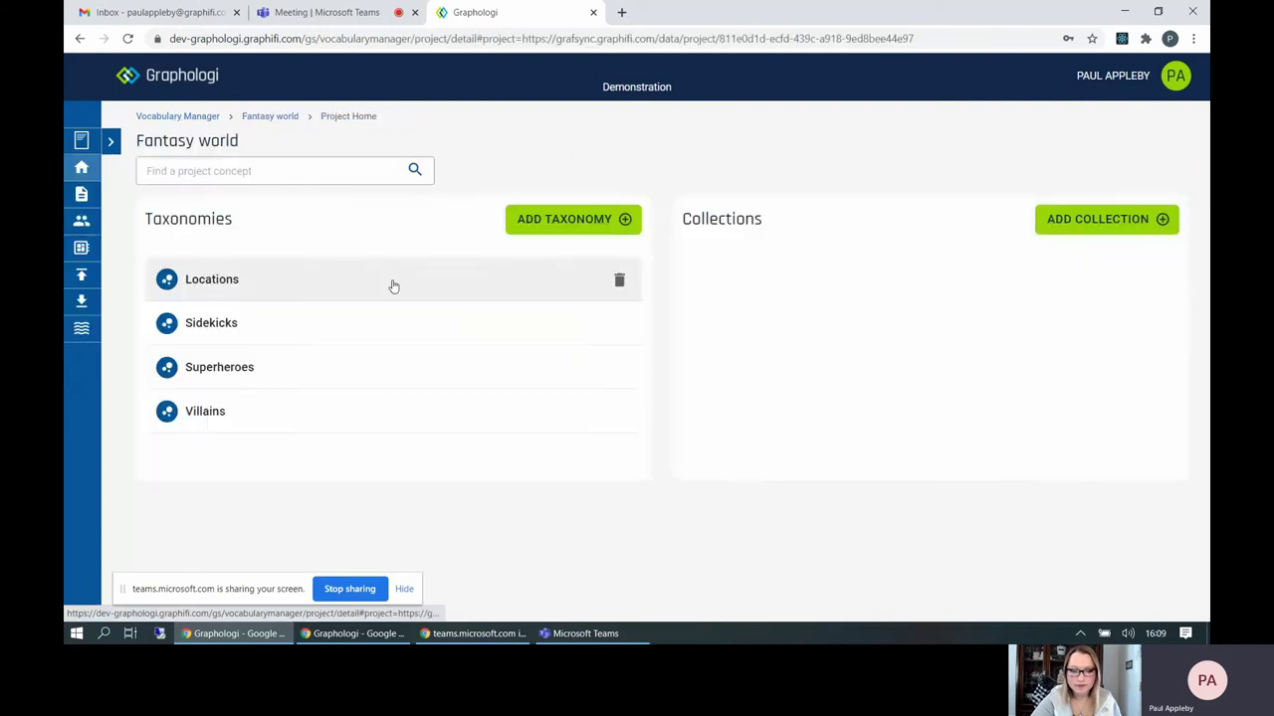
pyautogui.click(225, 370)
pyautogui.click(228, 307)
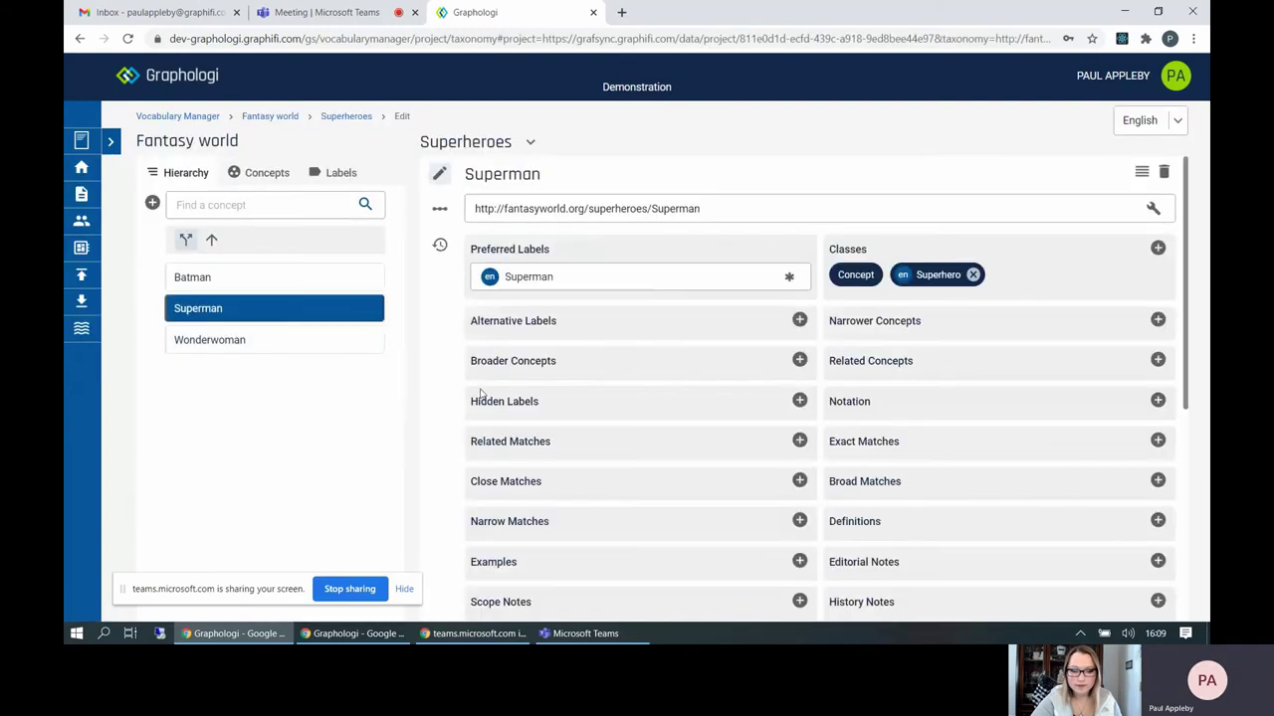
pyautogui.scroll(-4, 445, 416)
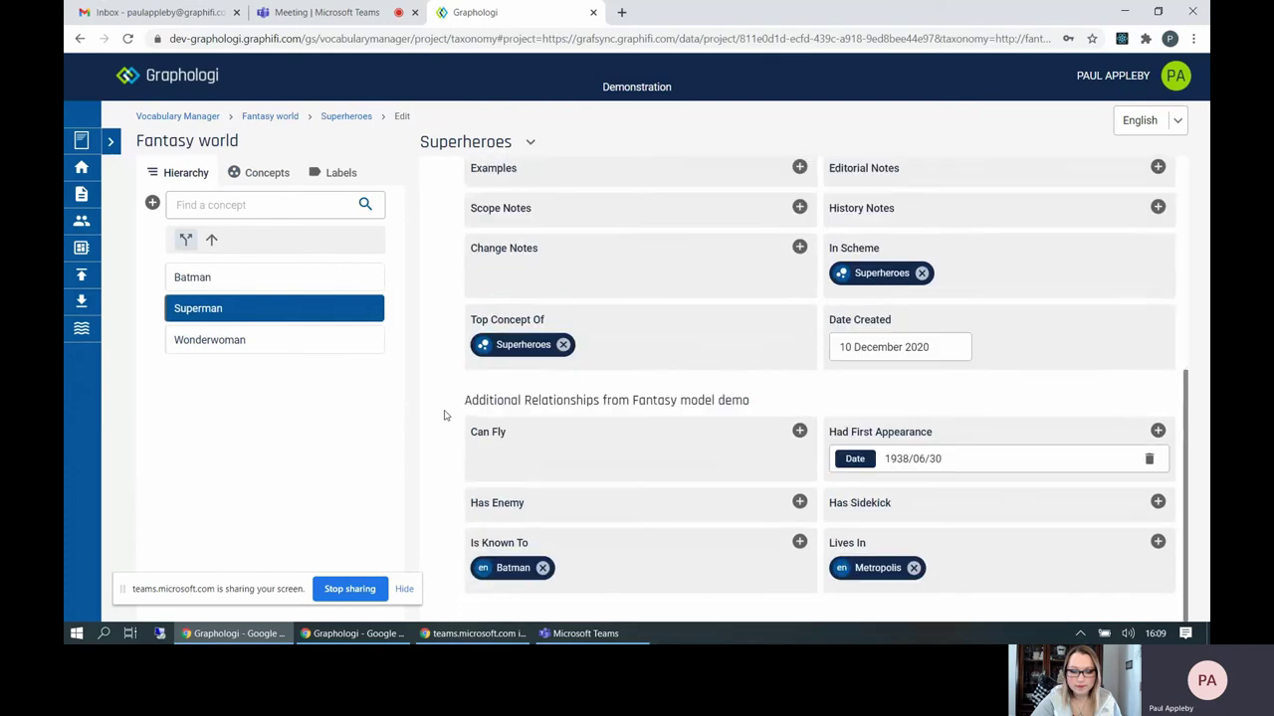
pyautogui.click(801, 434)
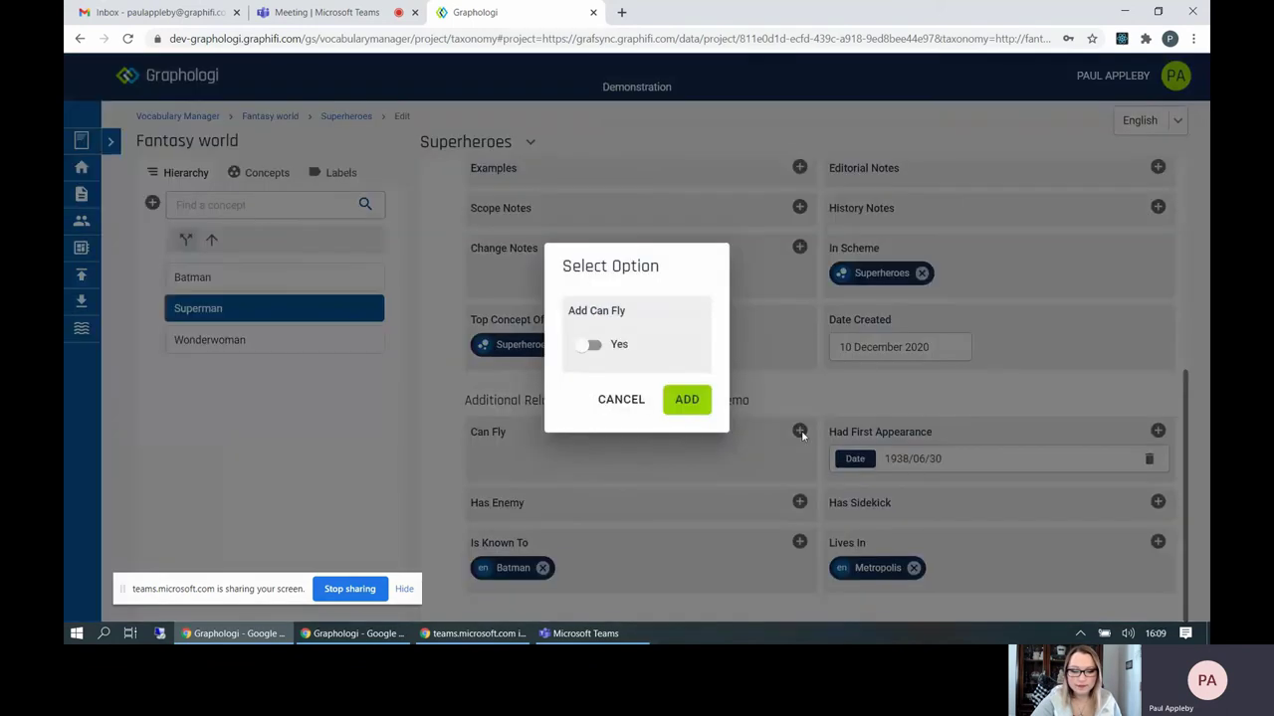
pyautogui.click(597, 348)
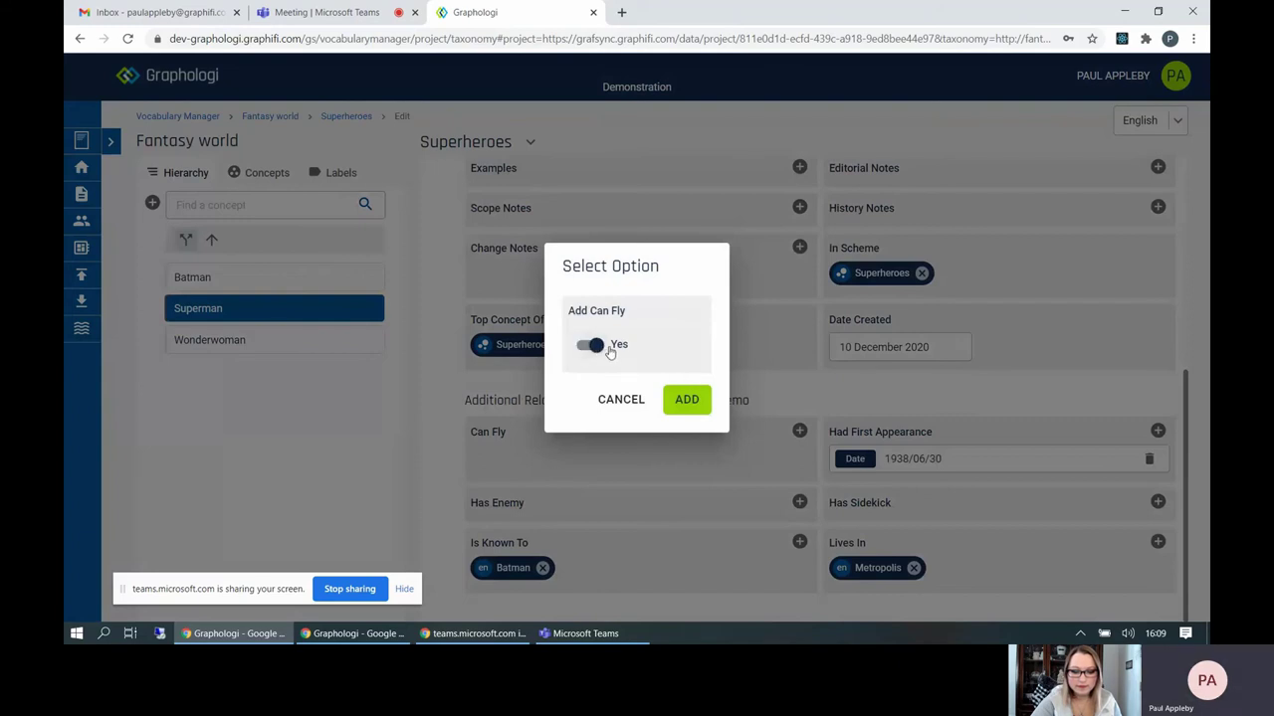
pyautogui.click(686, 400)
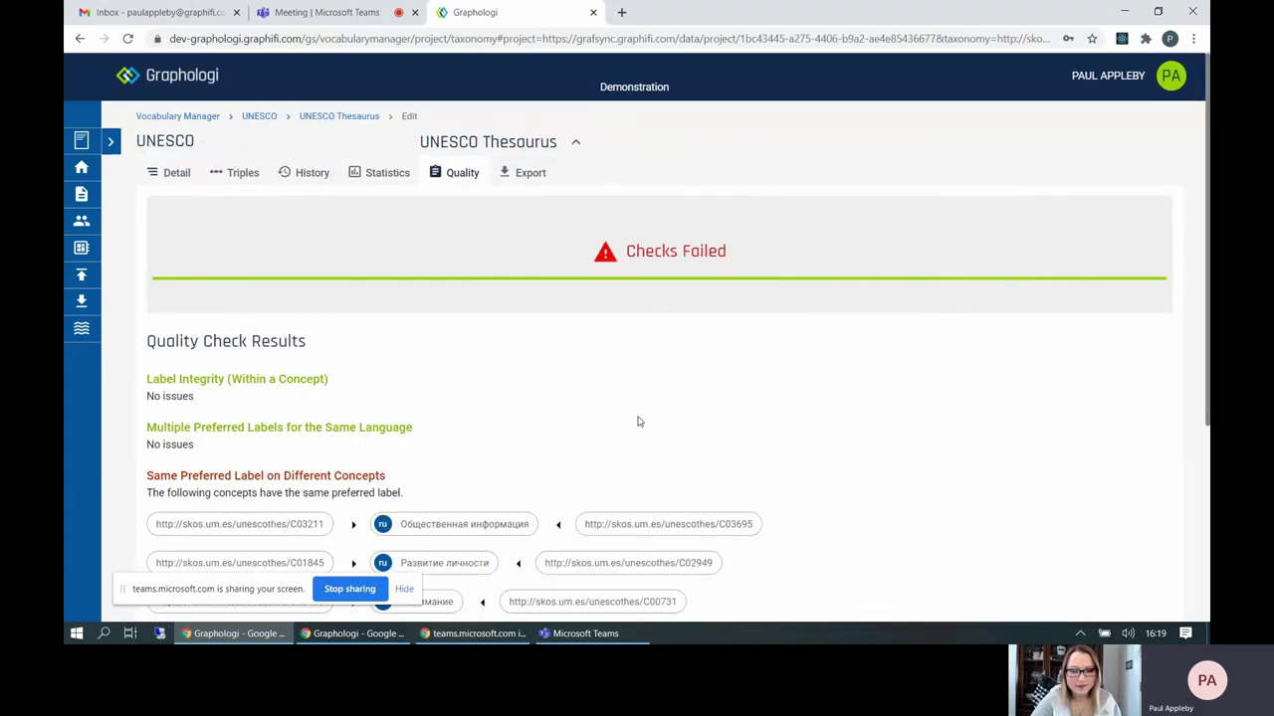
# Review the UNESCO Thesaurus quality check results, then return to the Vocabulary Manager overview
pyautogui.scroll(-3, 638, 422)
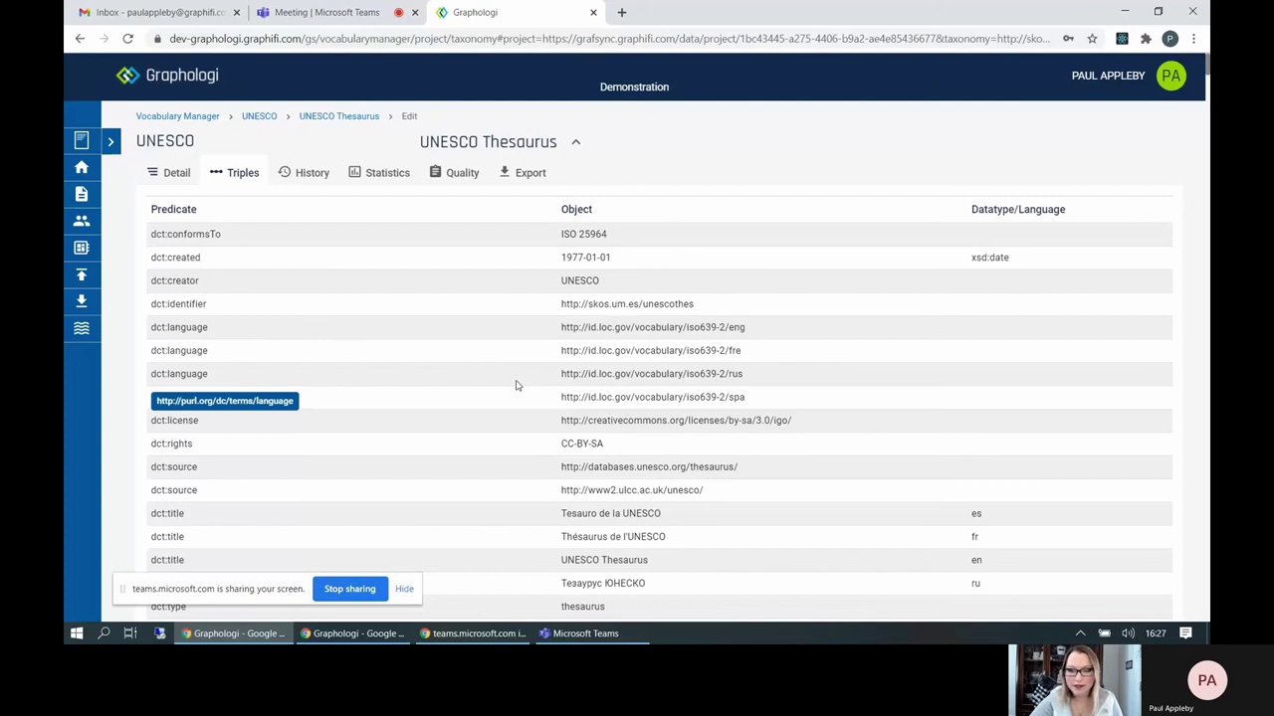
pyautogui.click(189, 118)
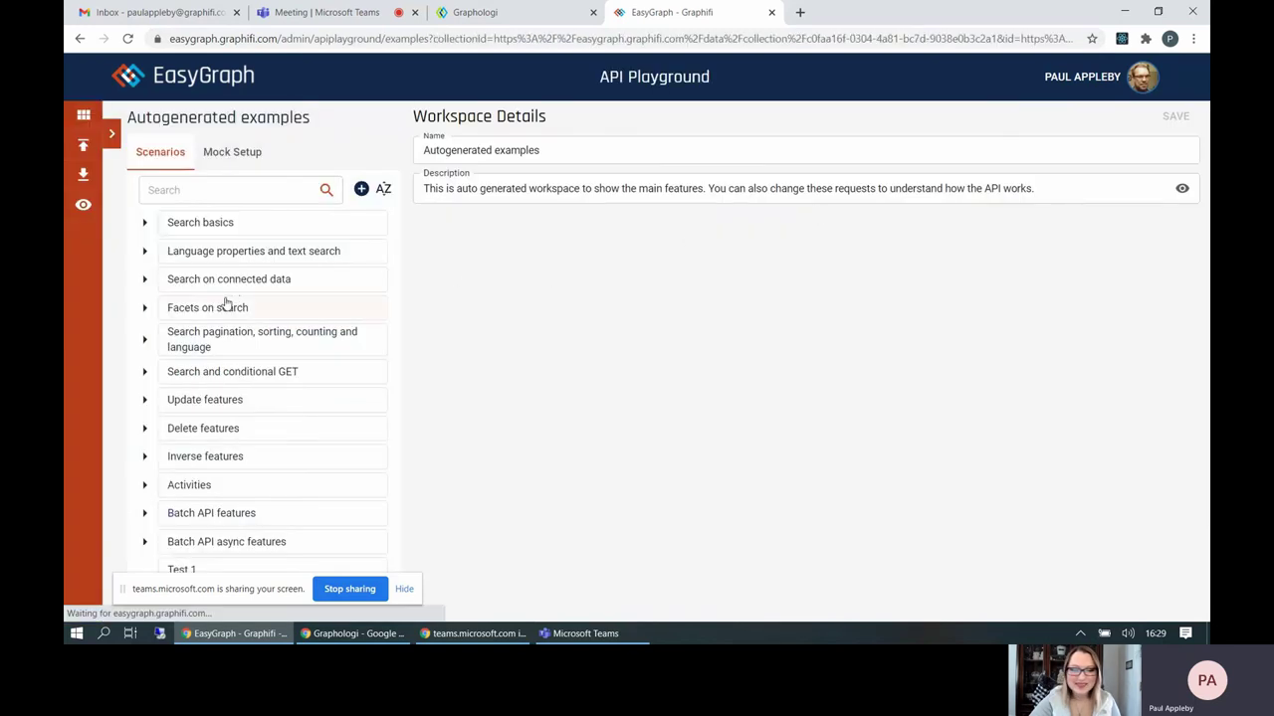
# In EasyGraph's API Playground, view the Facets on search scenario and the Connected data property exists request under Search on connected data
pyautogui.click(226, 306)
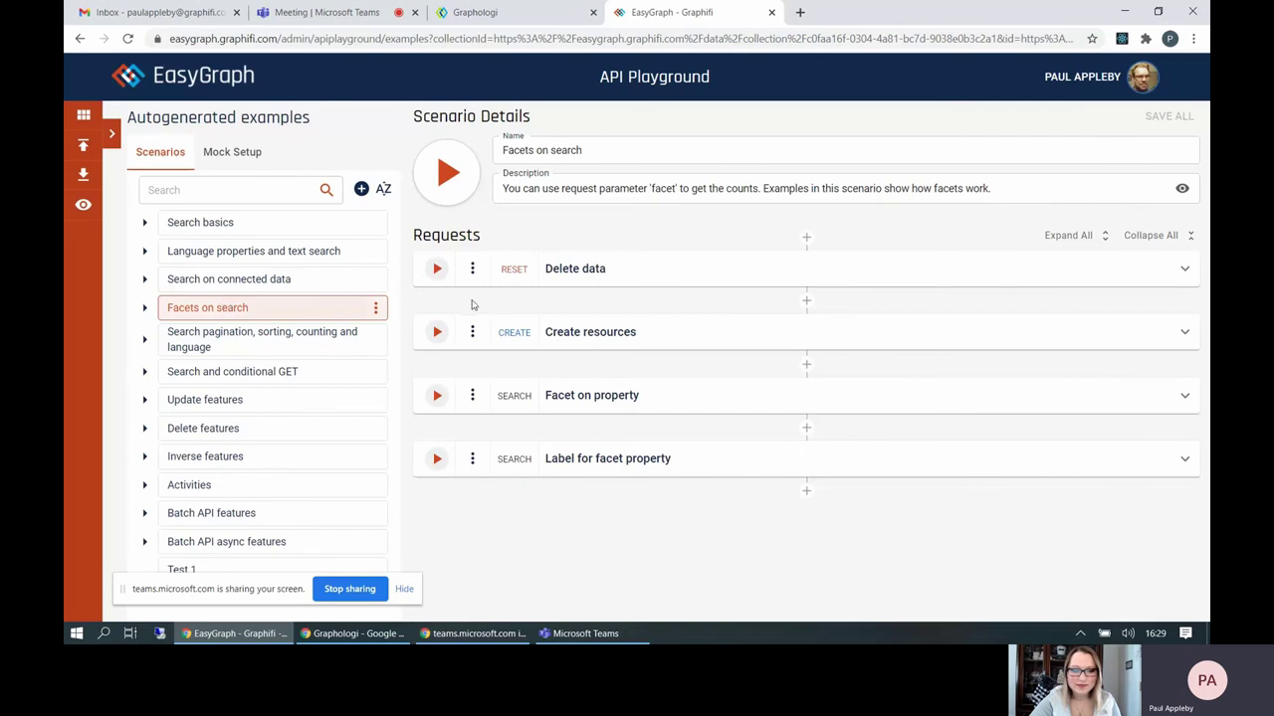
pyautogui.click(144, 284)
pyautogui.click(286, 317)
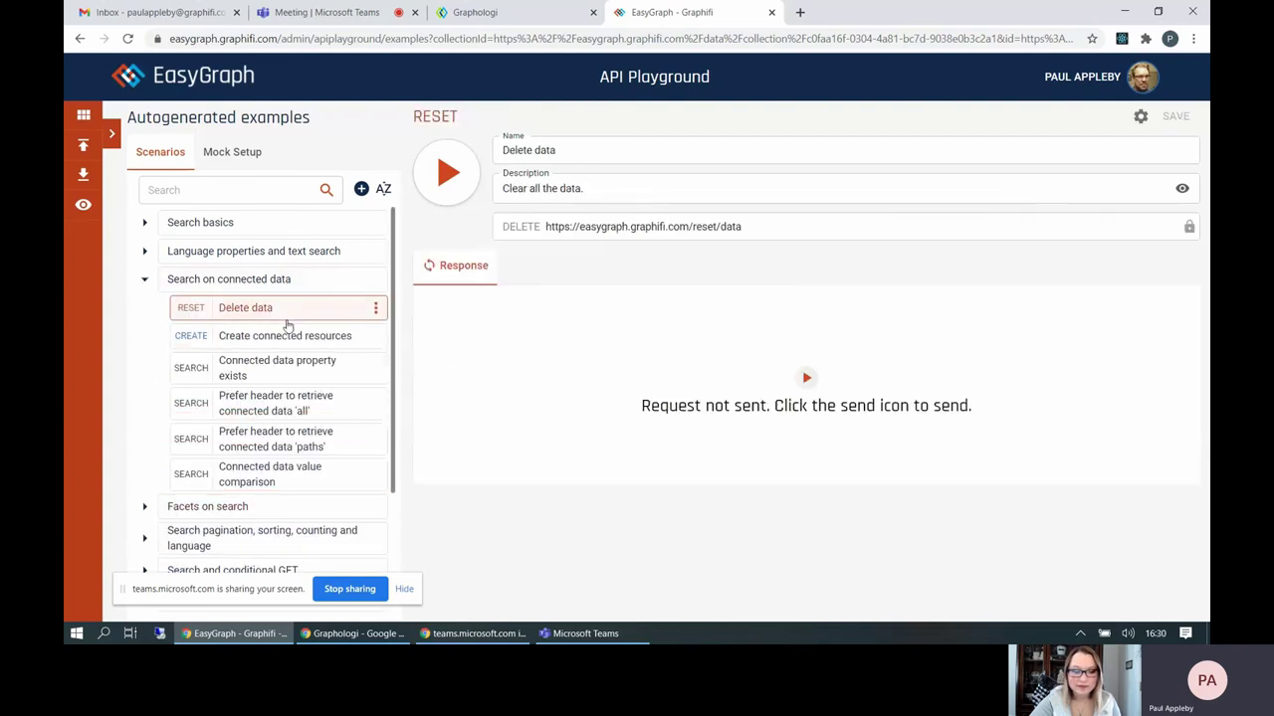
pyautogui.click(261, 373)
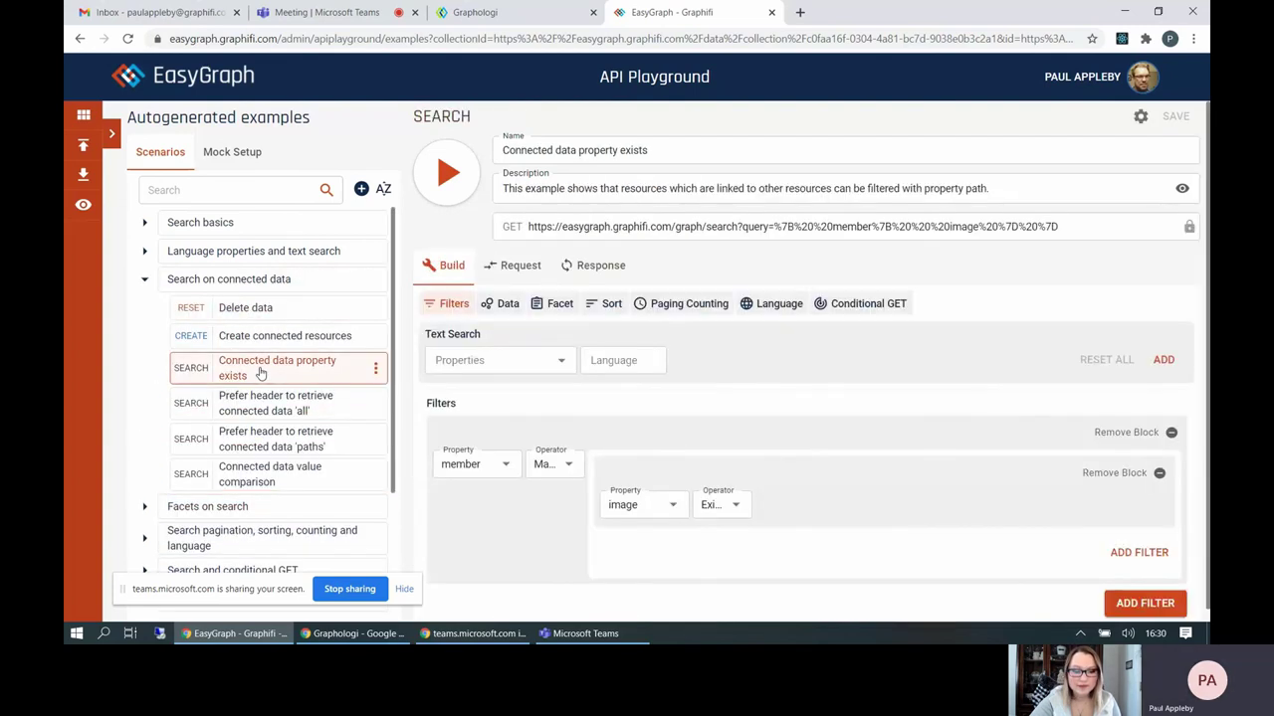